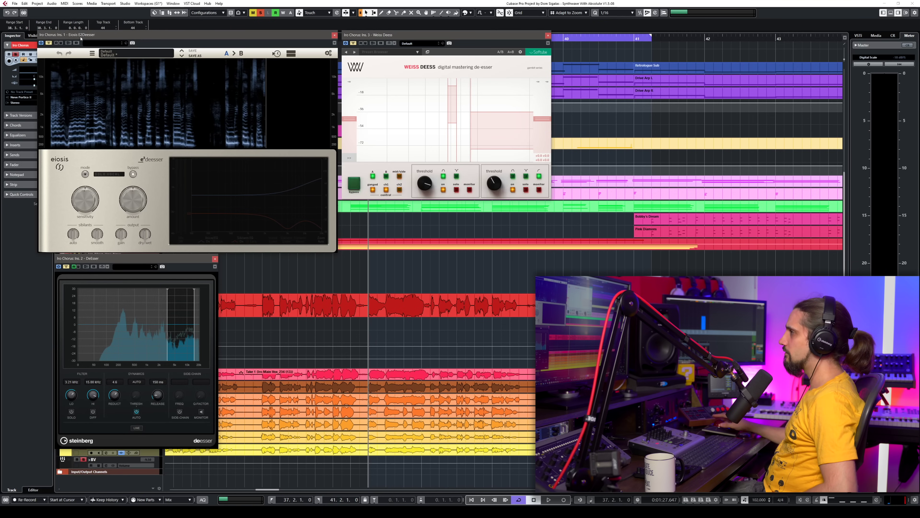
drag(412, 37, 410, 39)
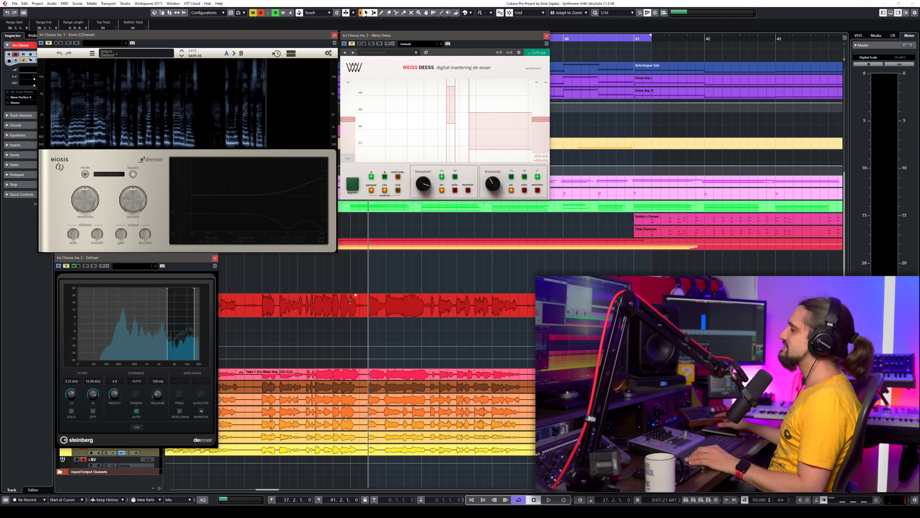
mouse_move(175, 259)
mouse_down()
mouse_move(189, 260)
mouse_move(169, 263)
mouse_up()
key(space)
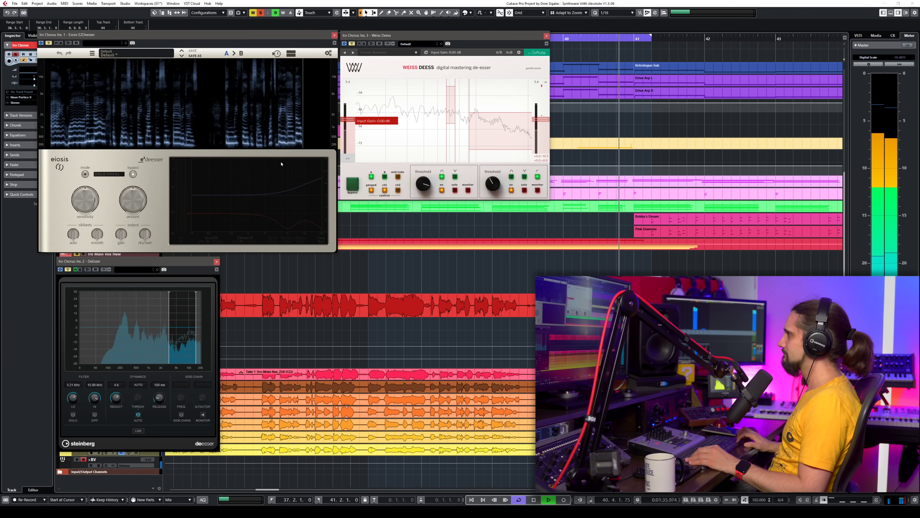
key(space)
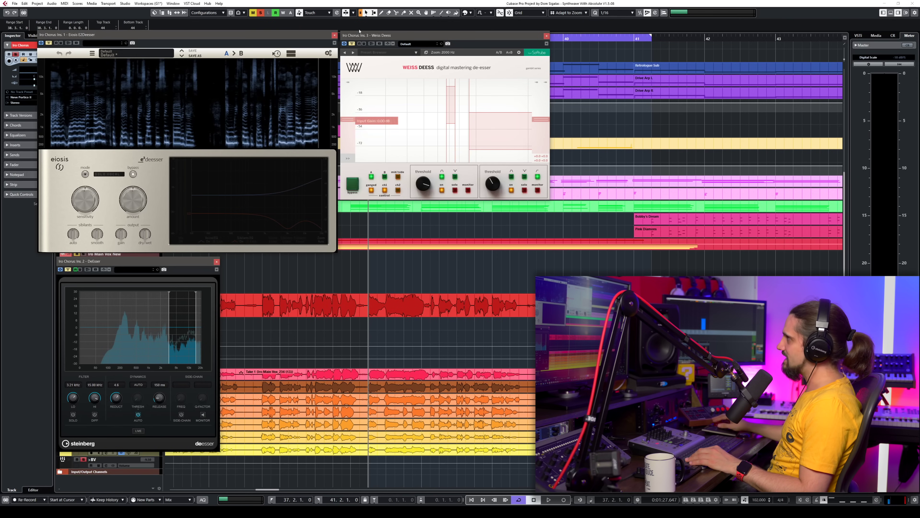
A/B the DeEsser bypass while playing the chorus and lower its reduction from 4.6 to 3.8.
click(67, 270)
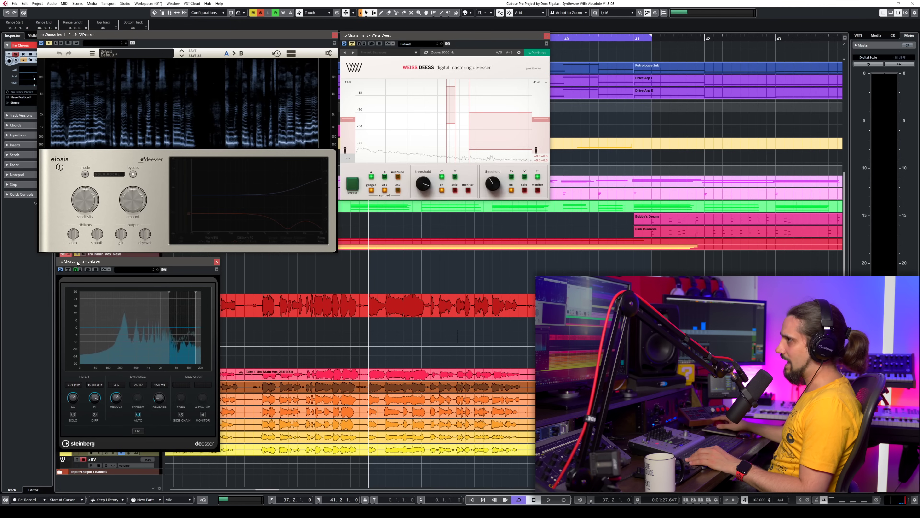
drag(81, 262, 78, 261)
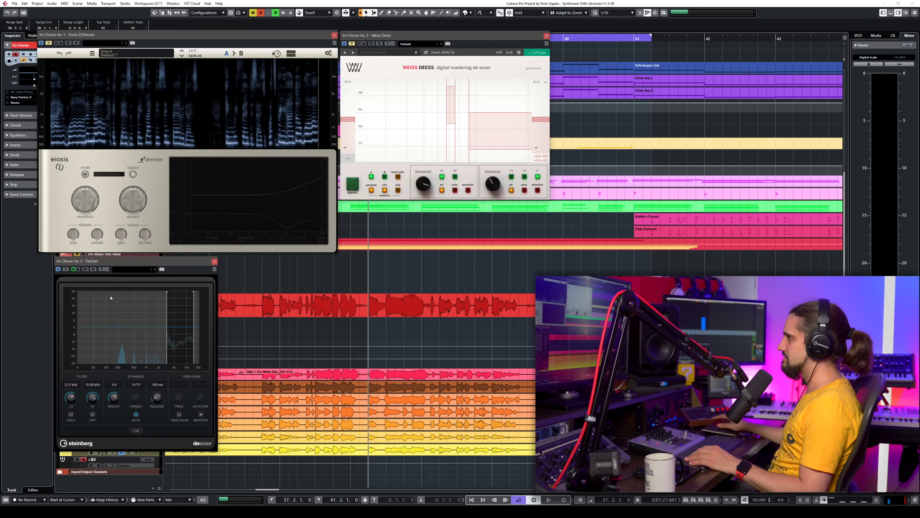
key(space)
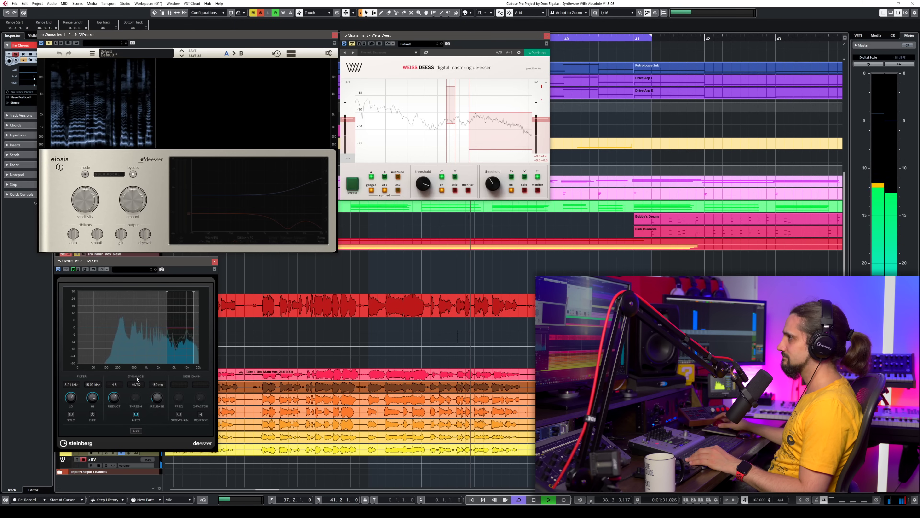
drag(110, 398, 112, 402)
key(space)
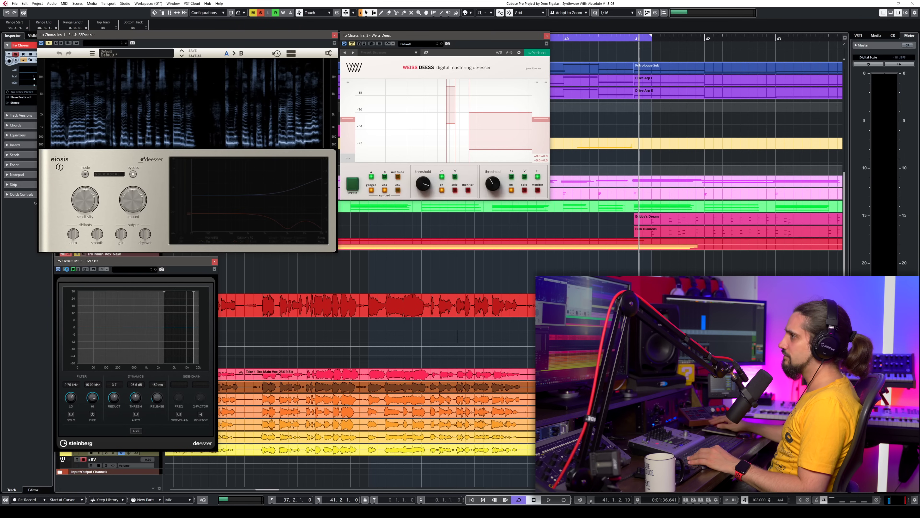
Raise the Eiosis de-ess amount to 60%, close its window, and return the playhead to 36.4.
click(49, 43)
key(space)
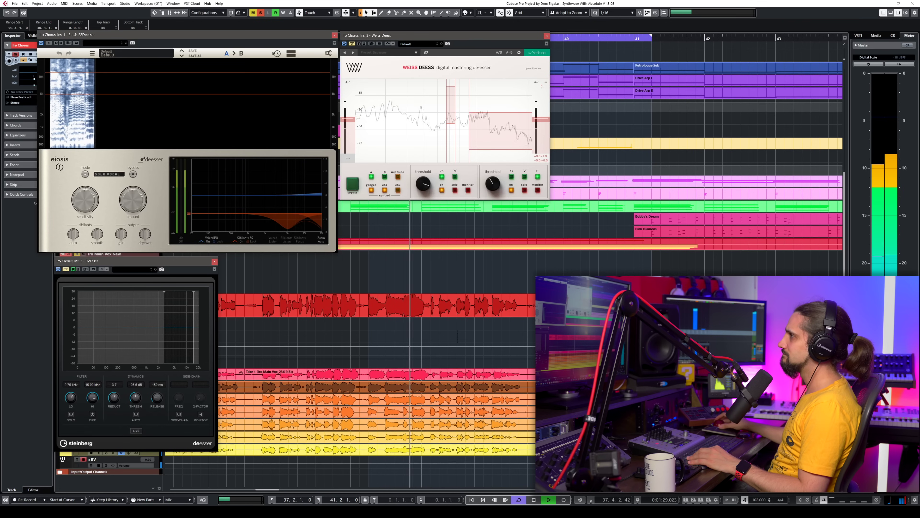
mouse_move(130, 206)
mouse_down()
mouse_move(137, 174)
mouse_move(134, 200)
mouse_up()
key(space)
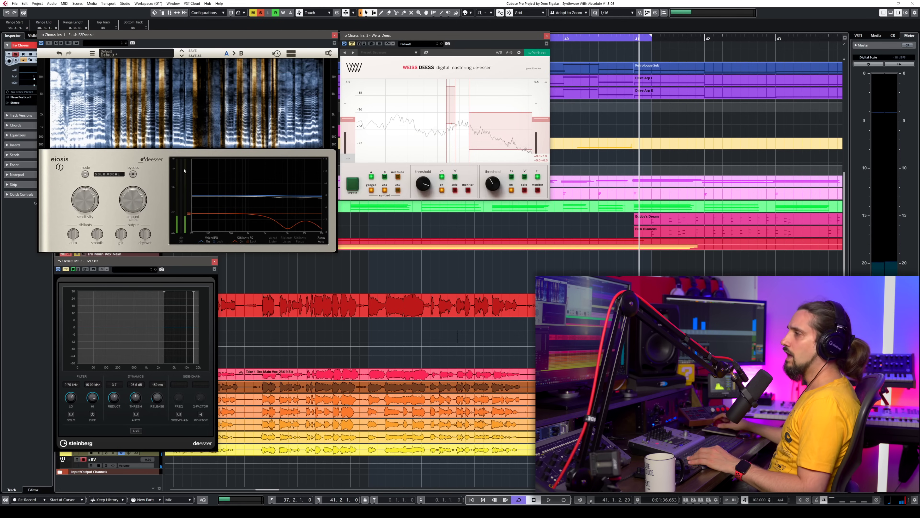
click(334, 35)
click(333, 36)
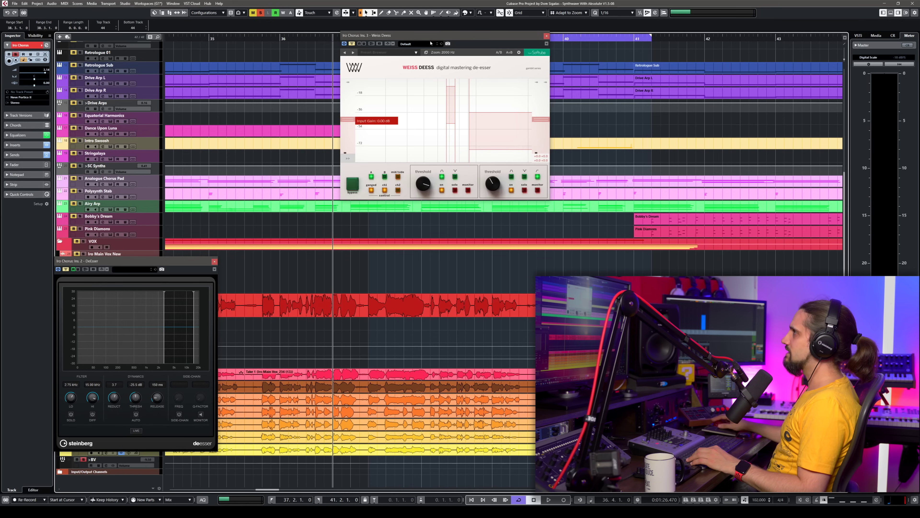
Move the Weiss Deess window aside and lower its high-band threshold to -40 dB during playback.
drag(362, 35, 87, 56)
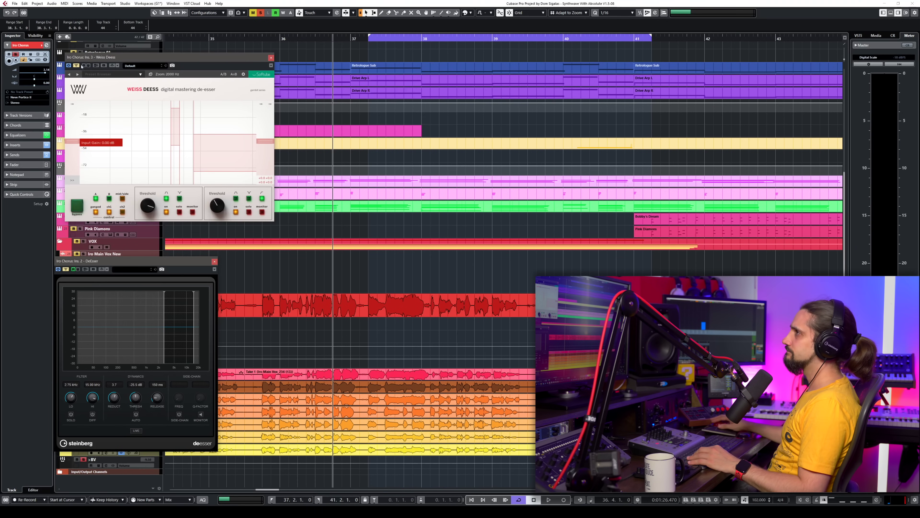
key(space)
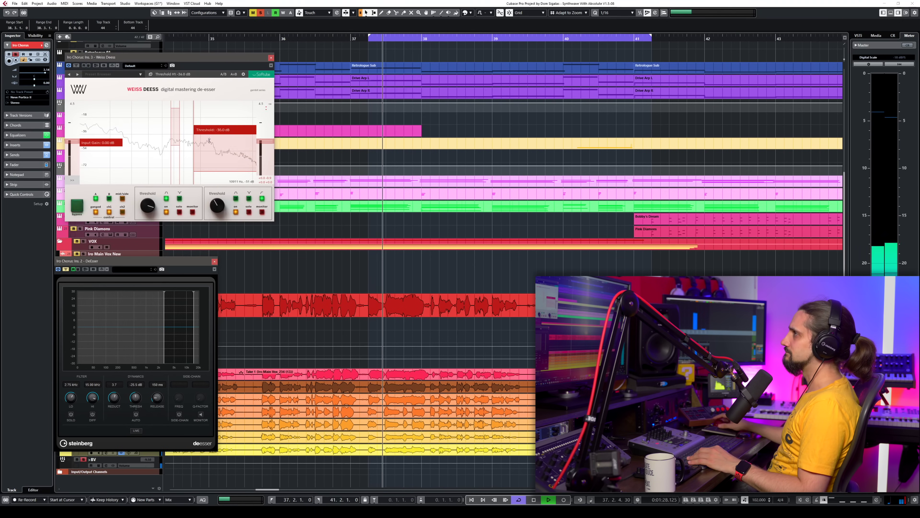
drag(209, 141, 209, 143)
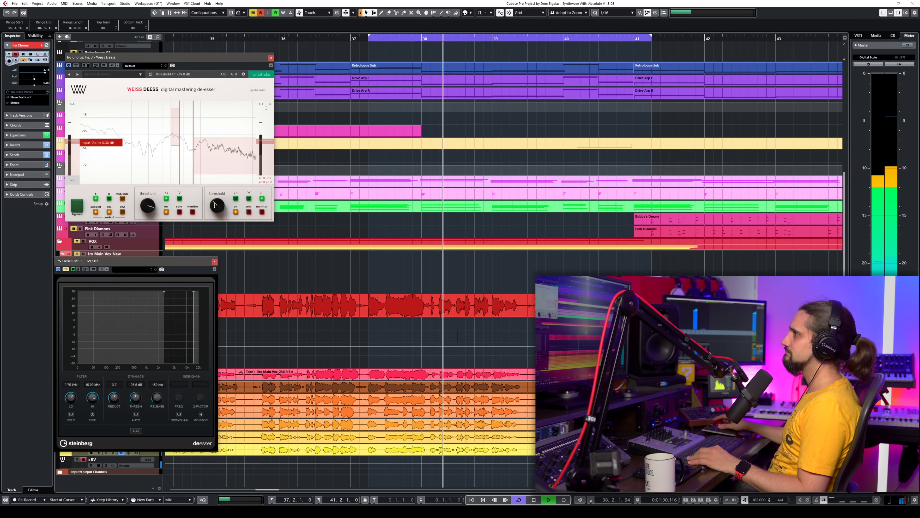
drag(214, 206, 215, 208)
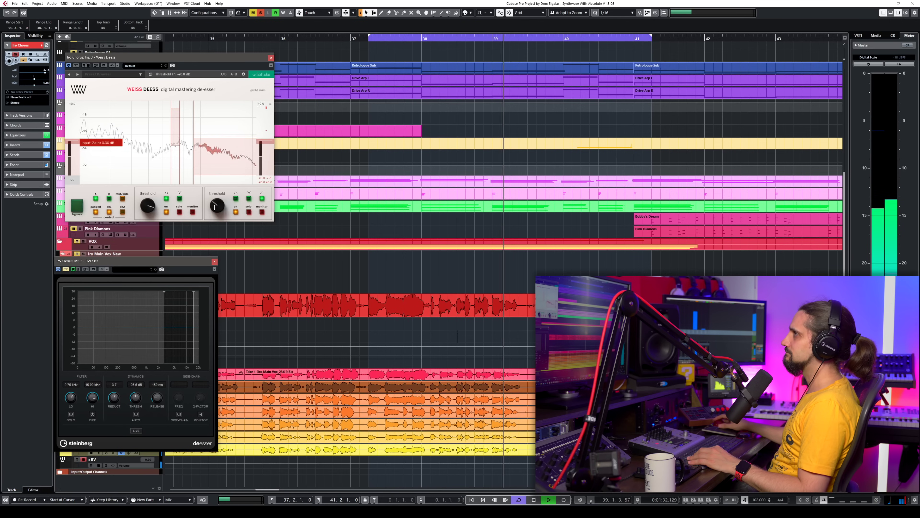
key(space)
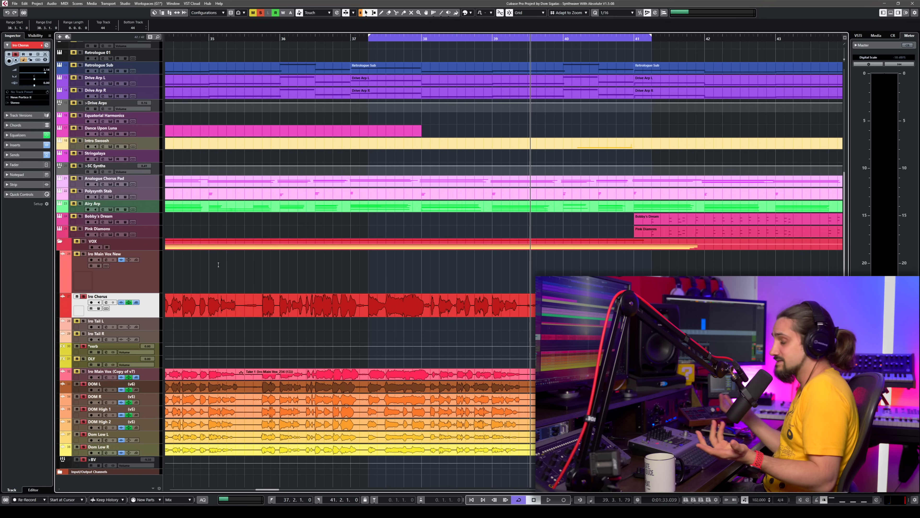
key(h)
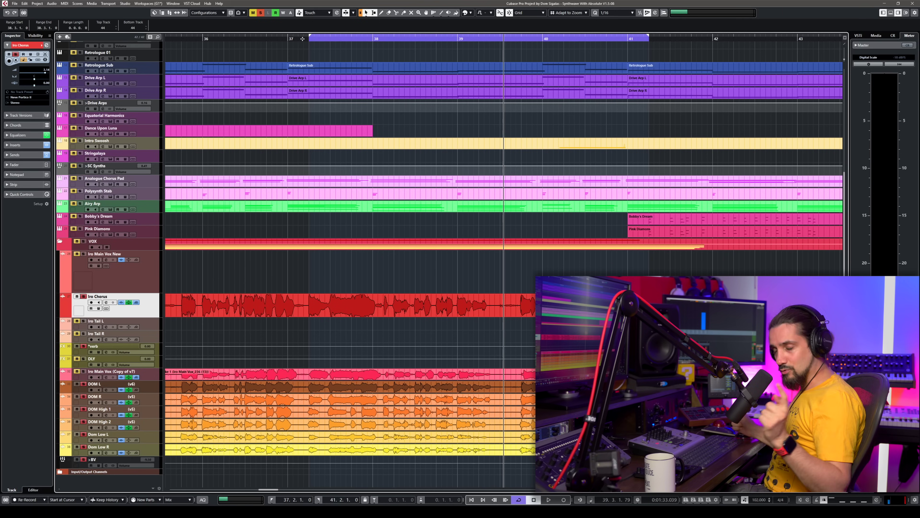
key(h)
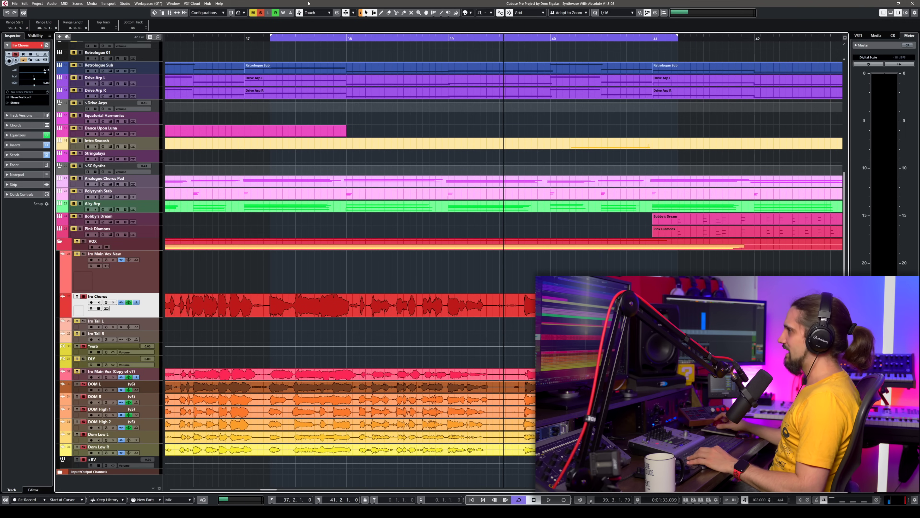
click(259, 40)
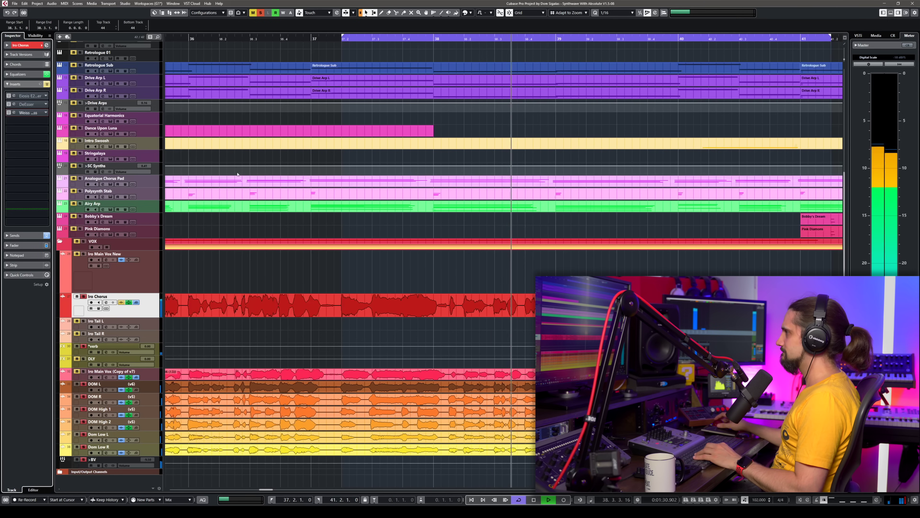
key(g)
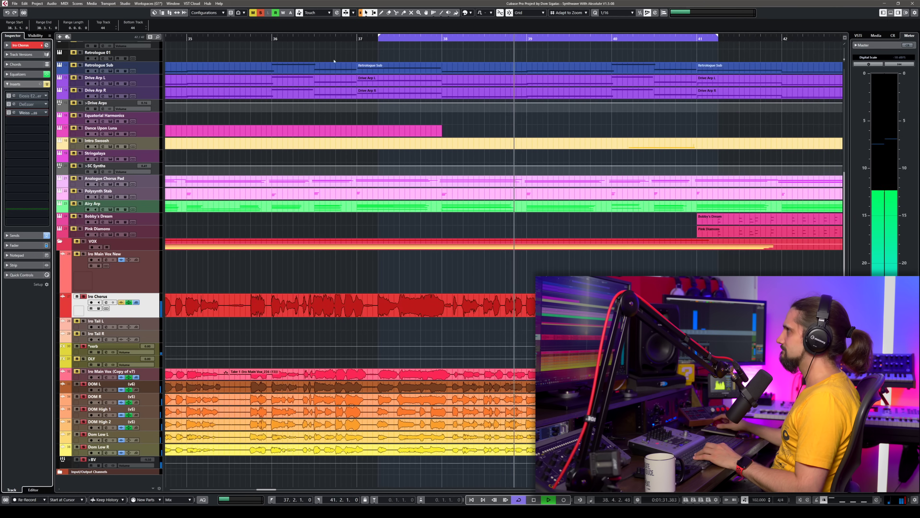
click(386, 39)
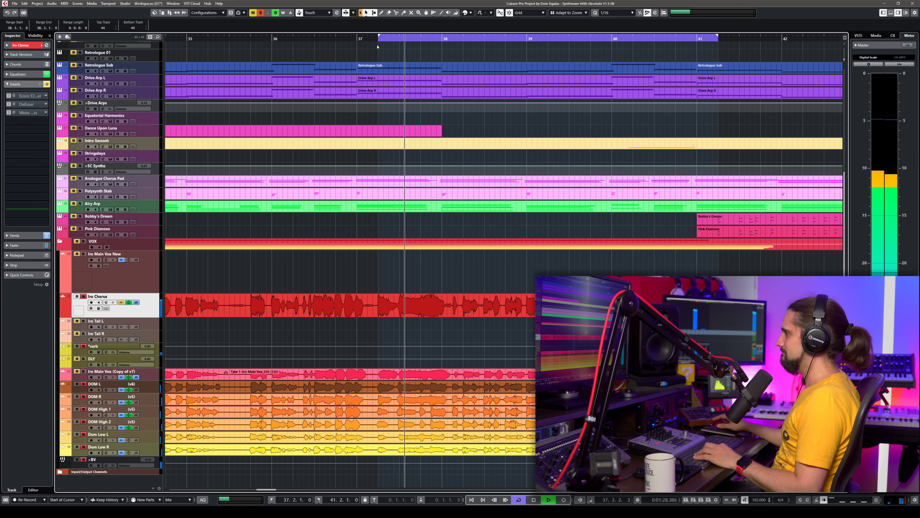
click(20, 45)
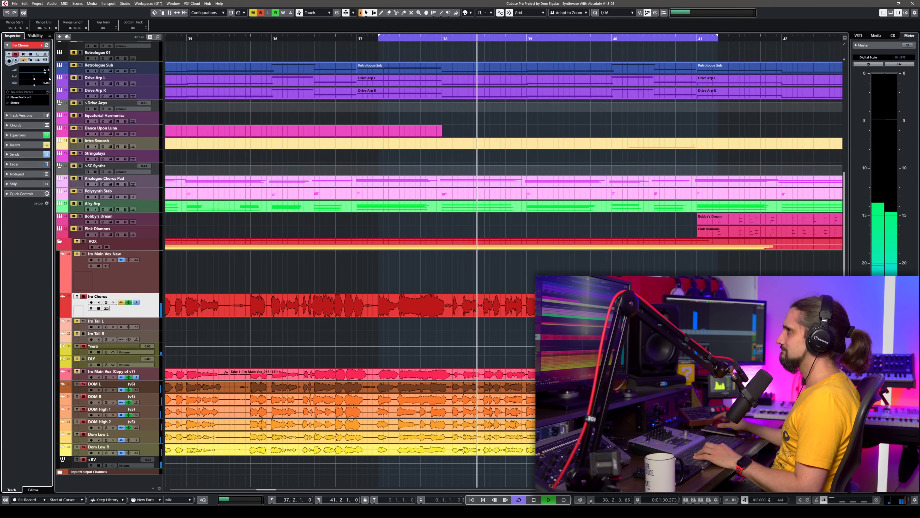
key(space)
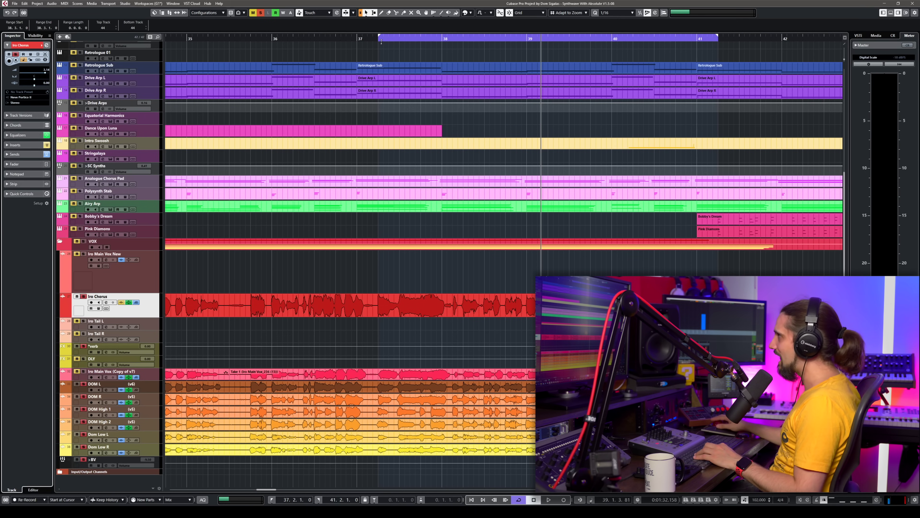
mouse_move(379, 39)
mouse_down()
mouse_move(379, 60)
mouse_move(379, 32)
mouse_up()
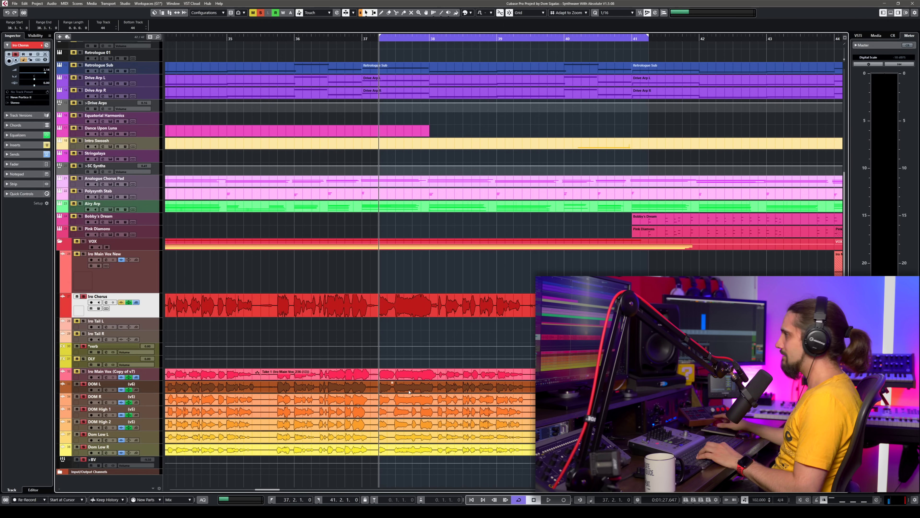
Play briefly, zoom far in around bar 38.2, and make all tracks taller.
key(h)
key(h)
key(h)
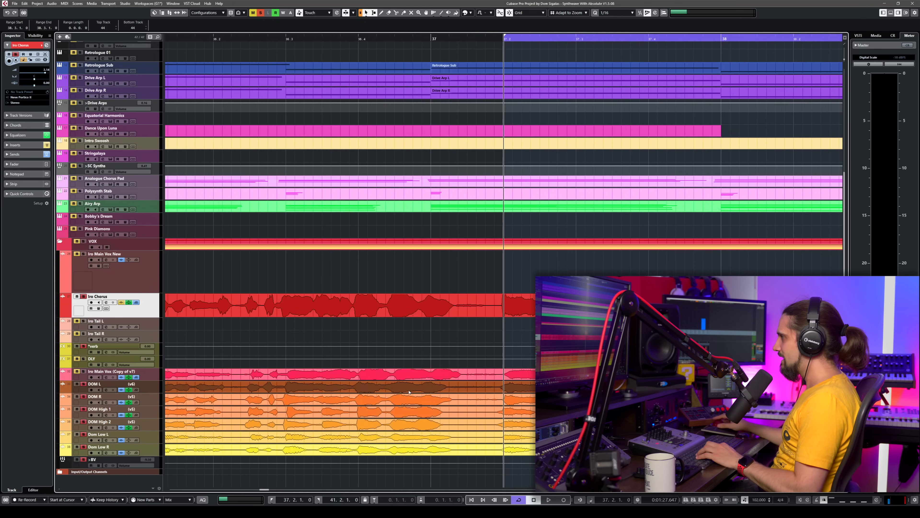
key(space)
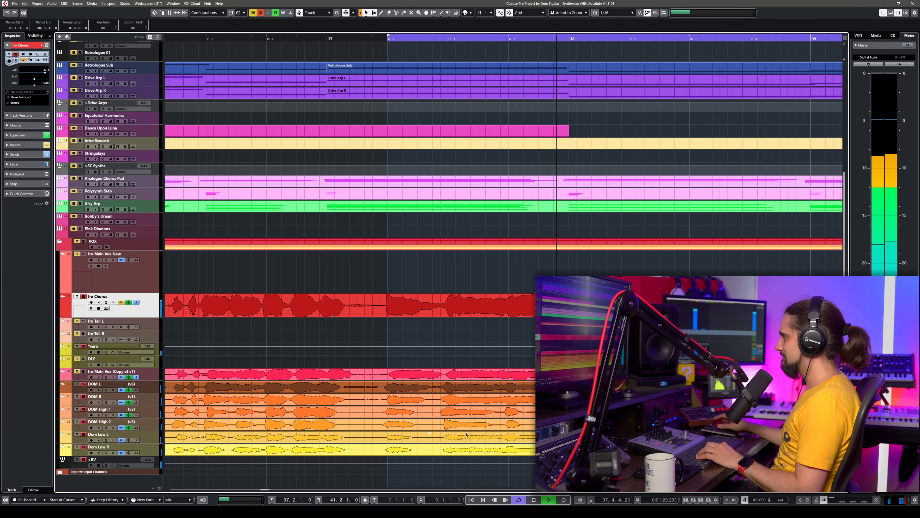
key(space)
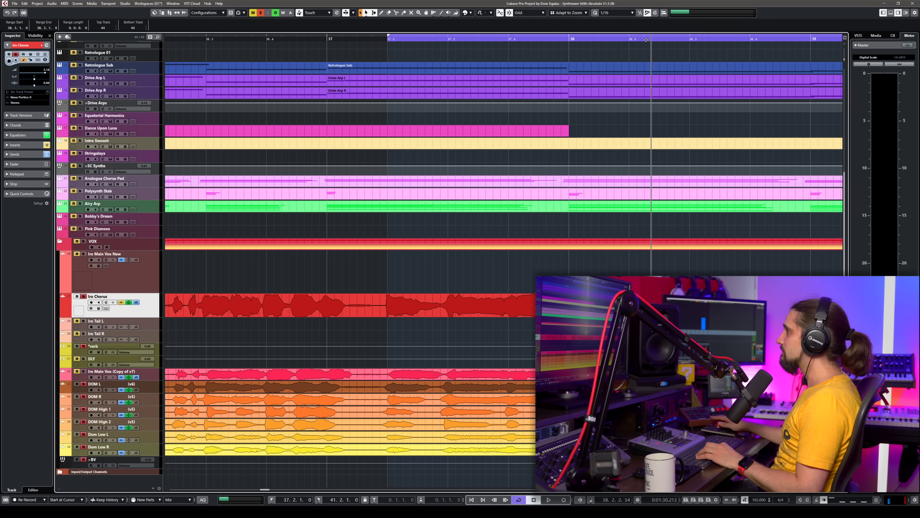
drag(648, 36, 644, 45)
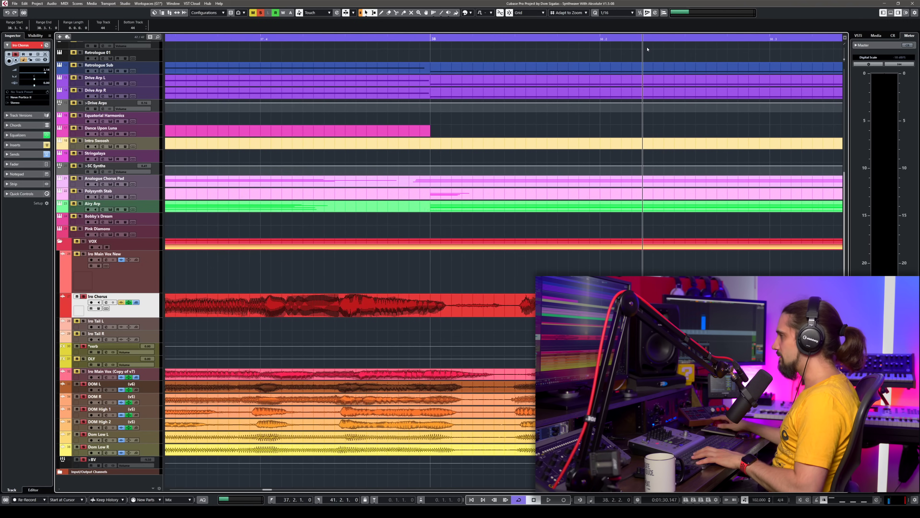
key(shift+h)
key(shift+h)
key(shift+h)
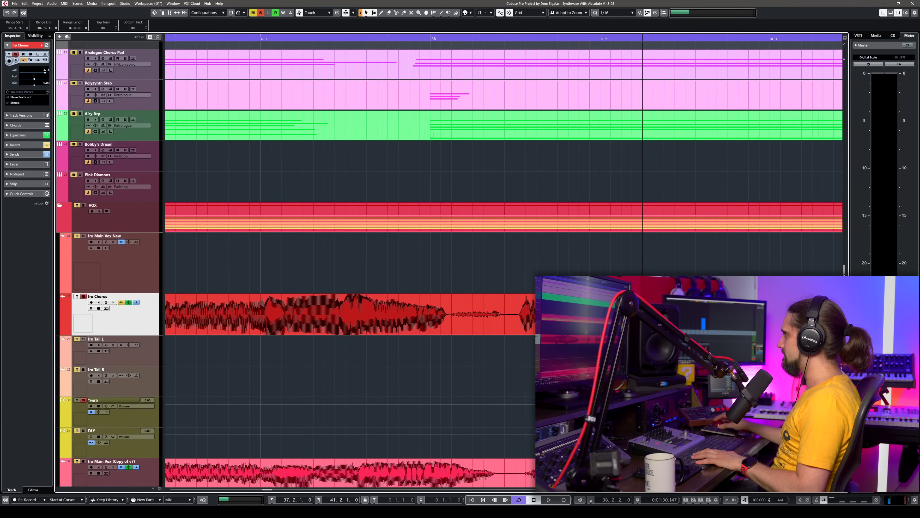
drag(845, 275, 845, 278)
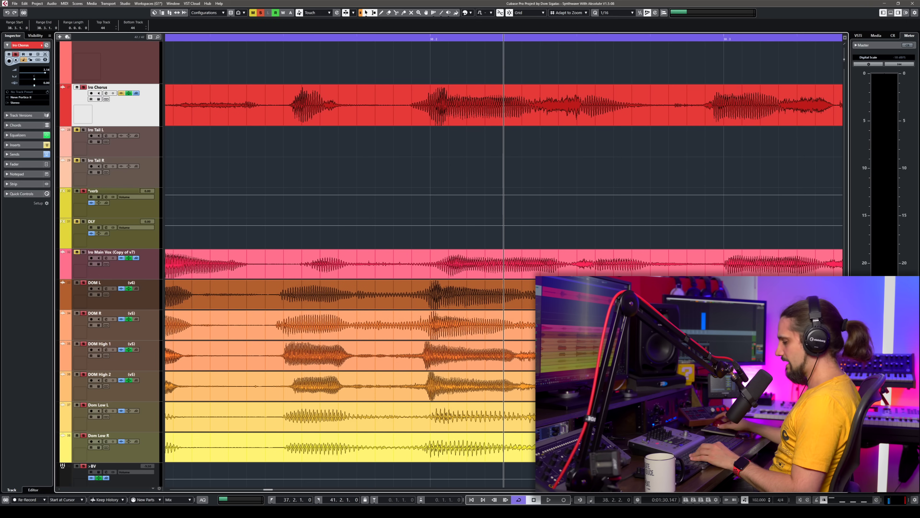
Place the cursor near 37.2 and zoom in on the vocal waveforms, then back out to bar 38.
key(g)
key(g)
key(g)
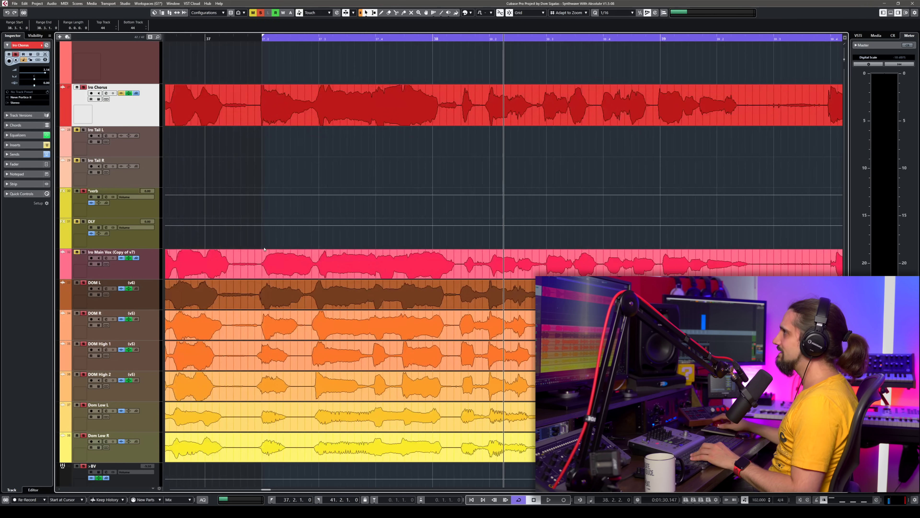
click(264, 41)
key(h)
key(h)
key(h)
key(h)
key(h)
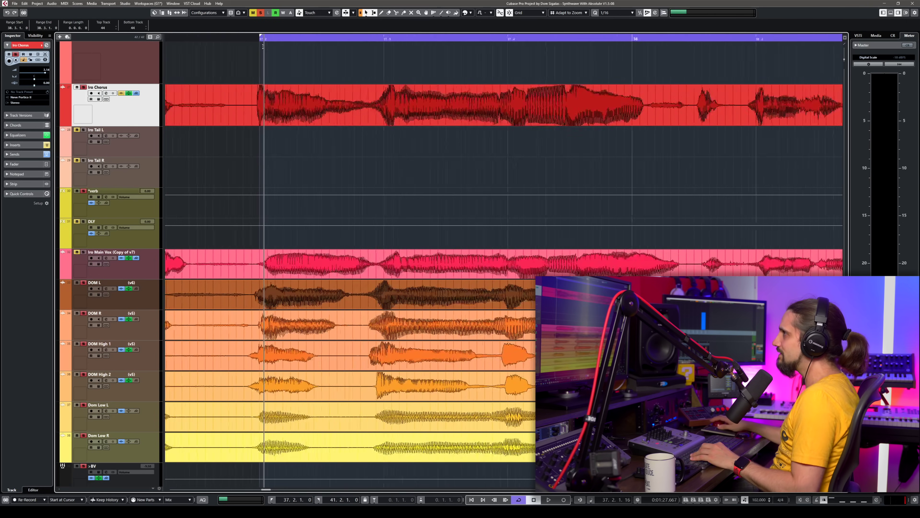
key(g)
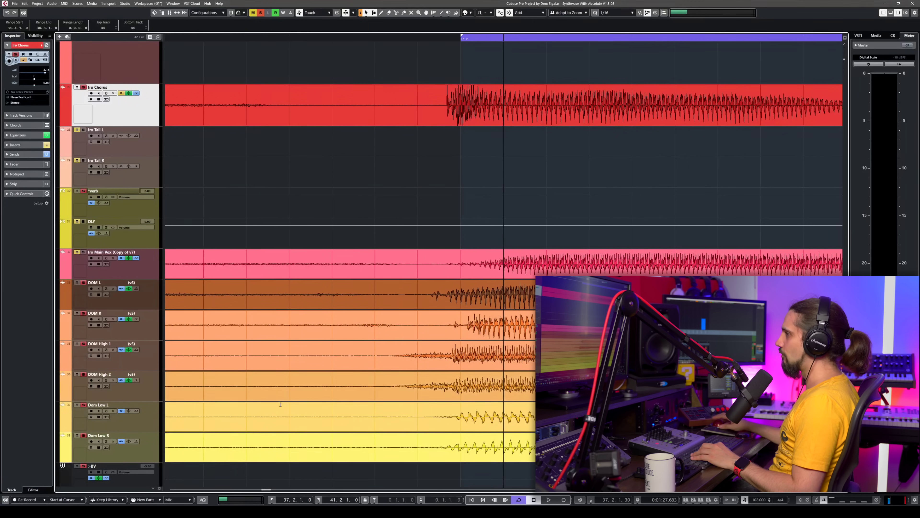
drag(262, 490, 263, 489)
key(h)
key(h)
key(h)
key(h)
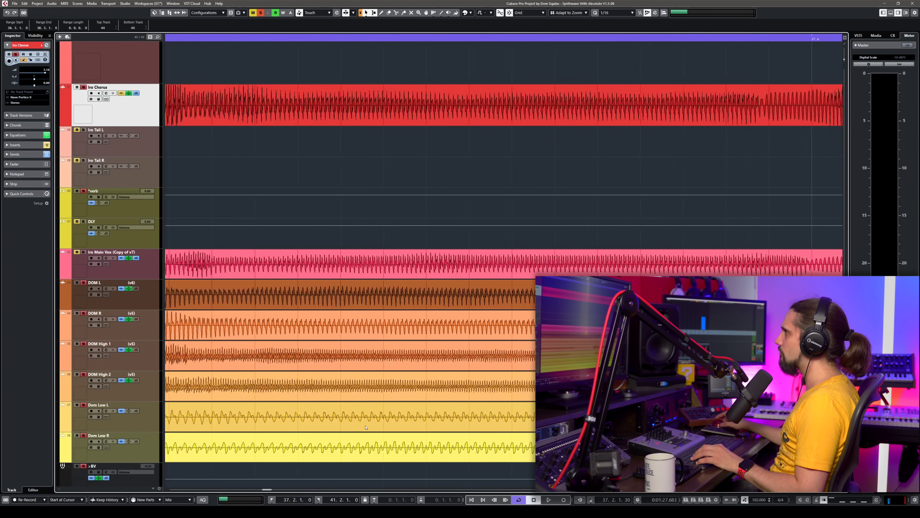
key(h)
key(h)
key(h)
key(h)
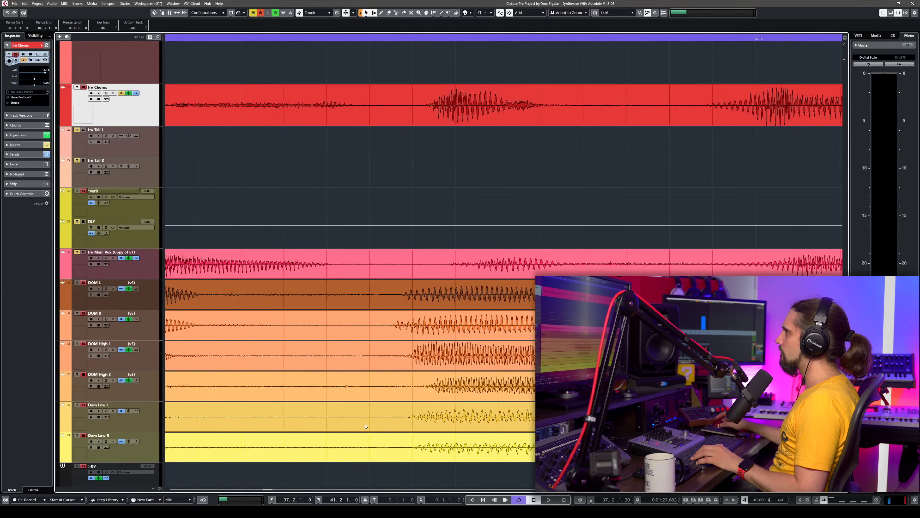
key(h)
key(h)
key(h)
key(h)
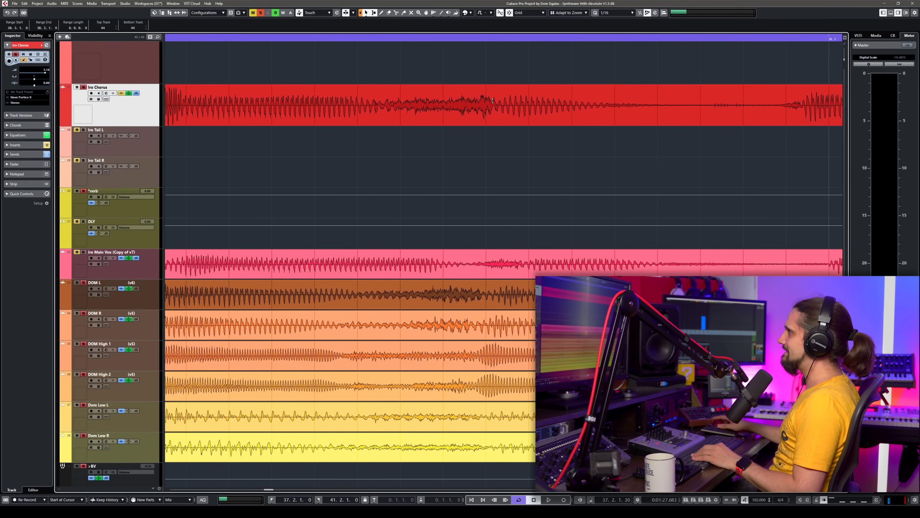
key(g)
key(g)
key(g)
key(g)
key(g)
key(g)
key(g)
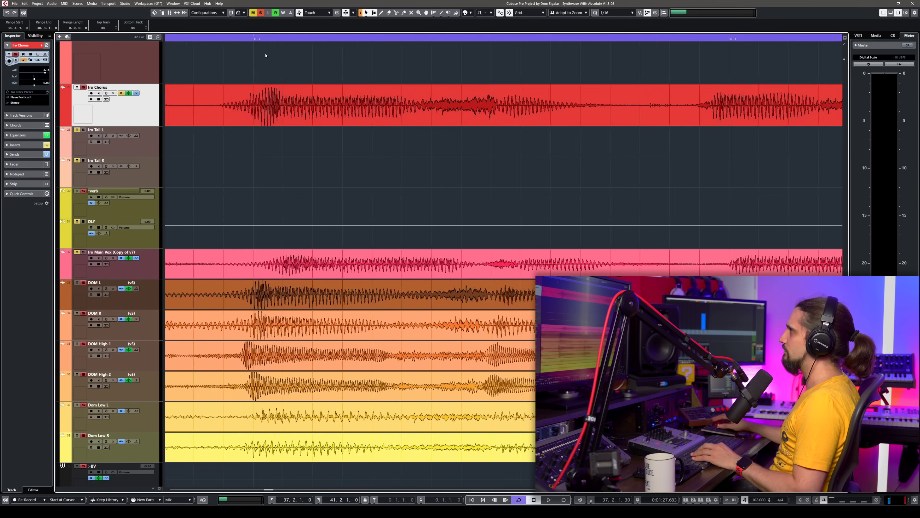
Play from bar 38.1.4 and zoom in just before the harsh sibilant.
click(358, 41)
key(space)
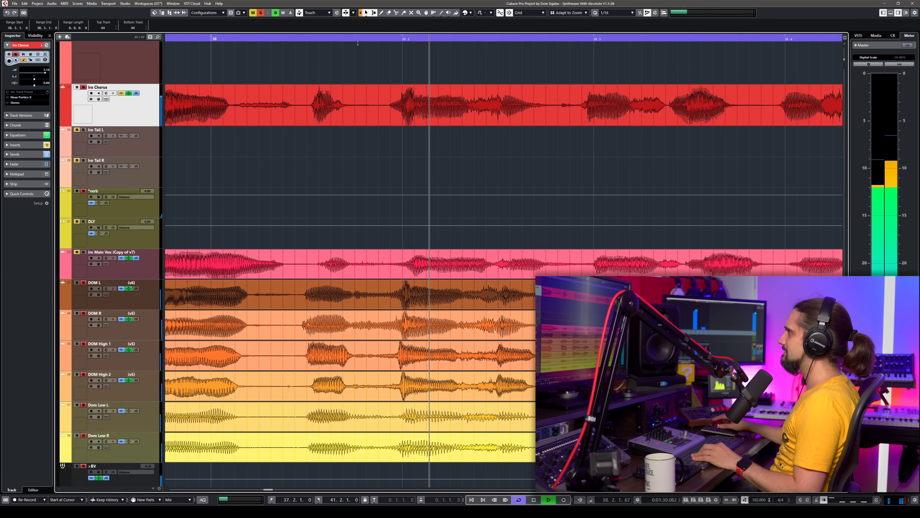
drag(471, 39, 552, 106)
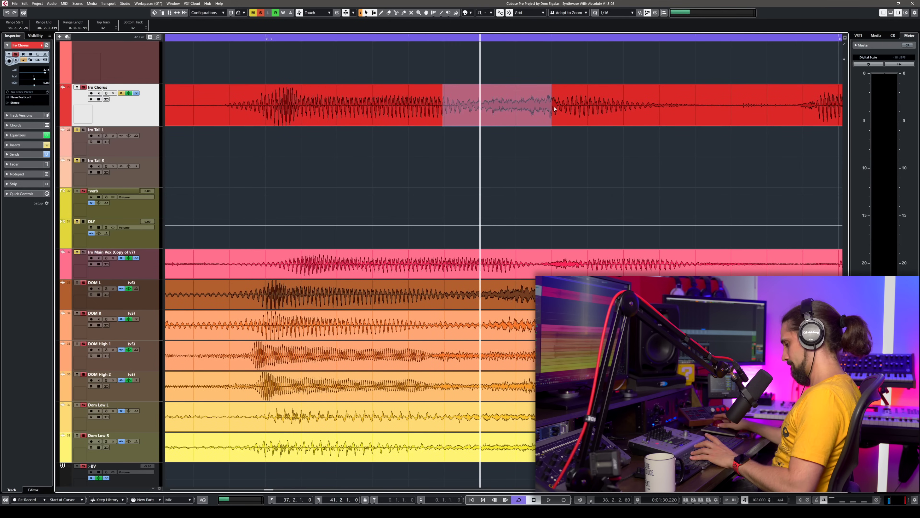
Split out the first sibilant on Iro Chorus and lower its volume by about 3 dB.
click(542, 111)
drag(466, 103, 560, 106)
click(309, 49)
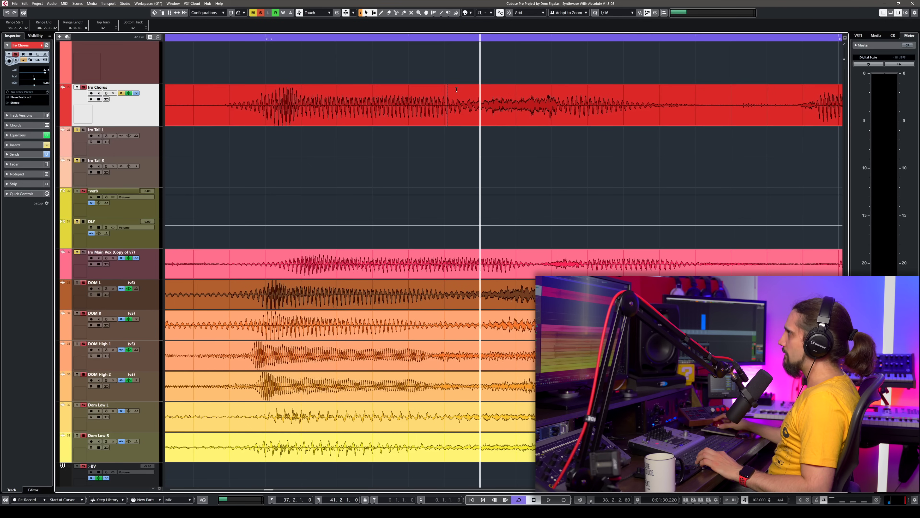
drag(458, 89, 556, 96)
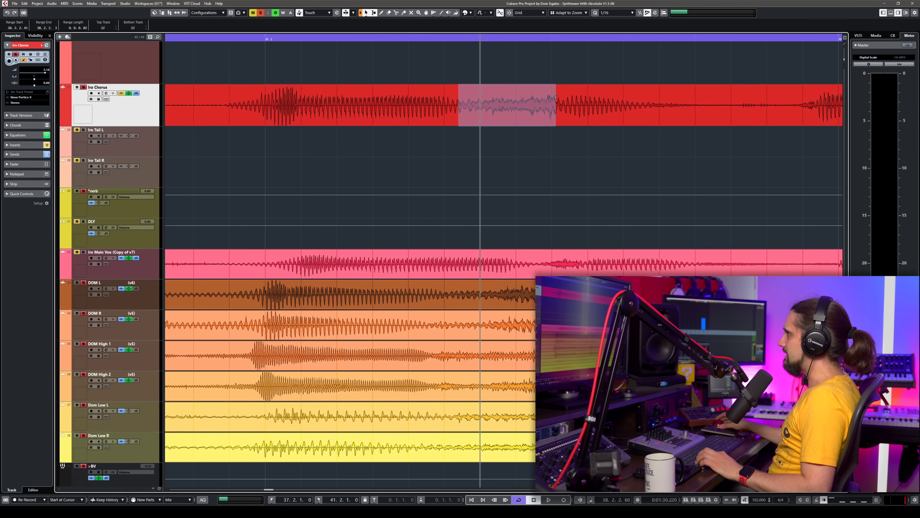
key(shift+x)
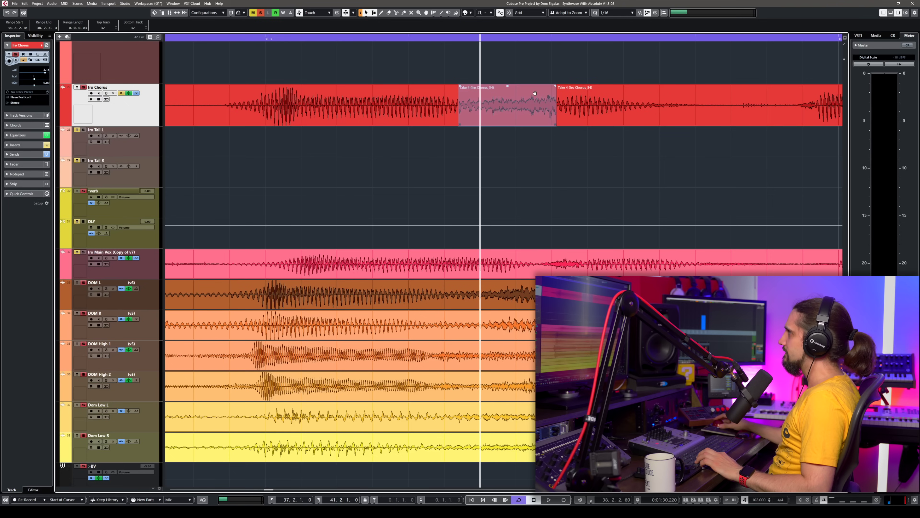
drag(508, 87, 506, 107)
Split out the next sibilant on Iro Chorus and turn that section down too.
key(g)
key(g)
key(g)
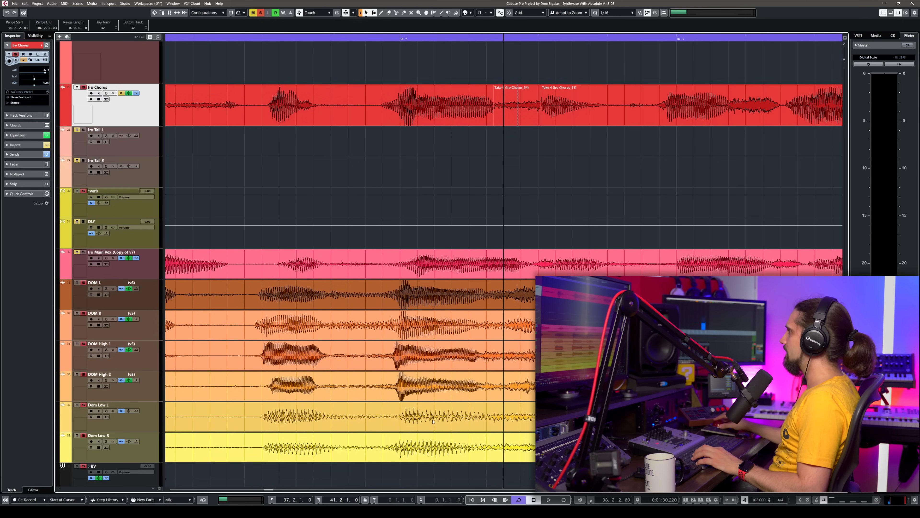
scroll(449, 407, left, 4)
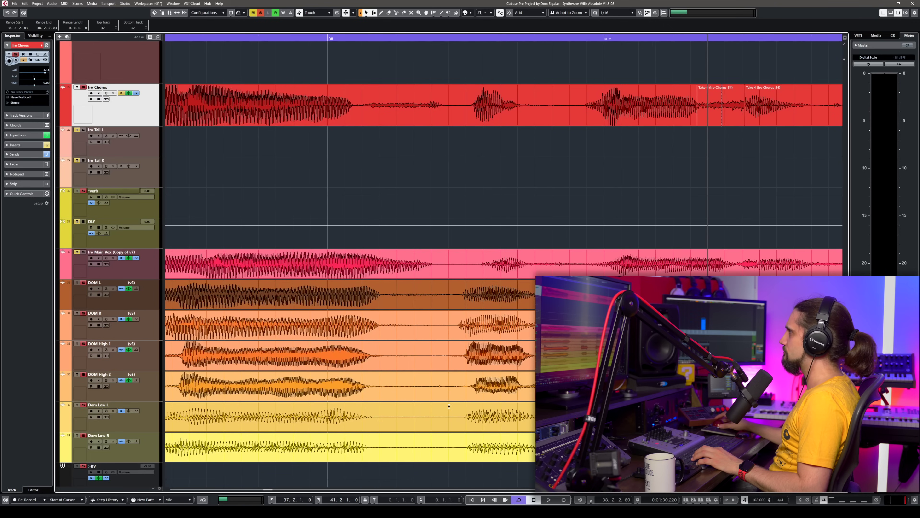
scroll(448, 402, left, 4)
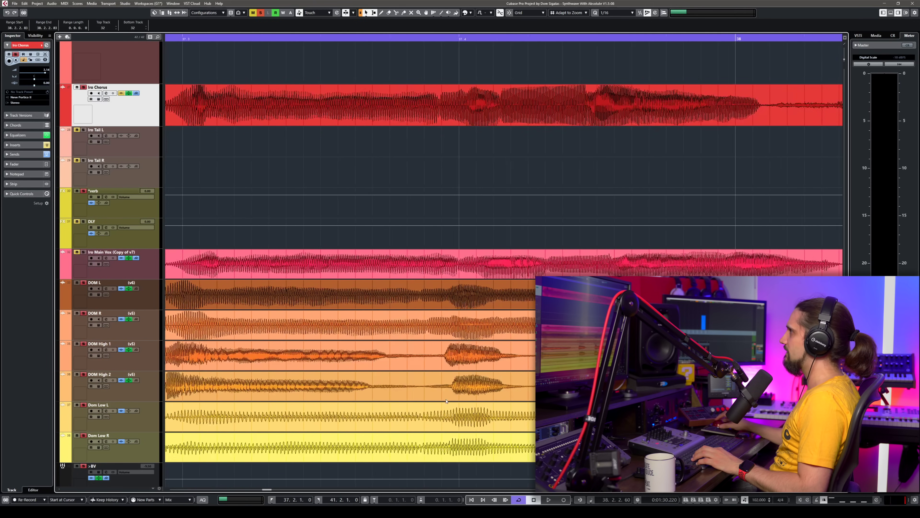
scroll(444, 396, right, 8)
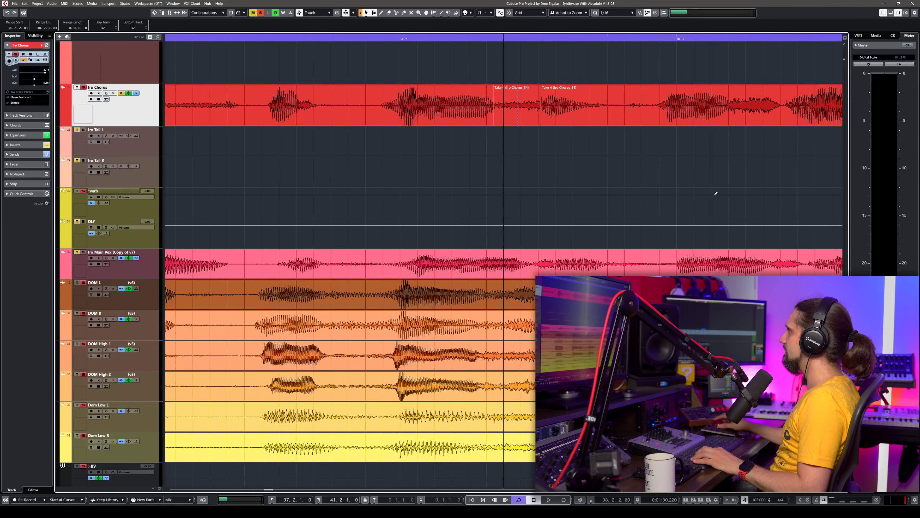
drag(728, 98, 779, 98)
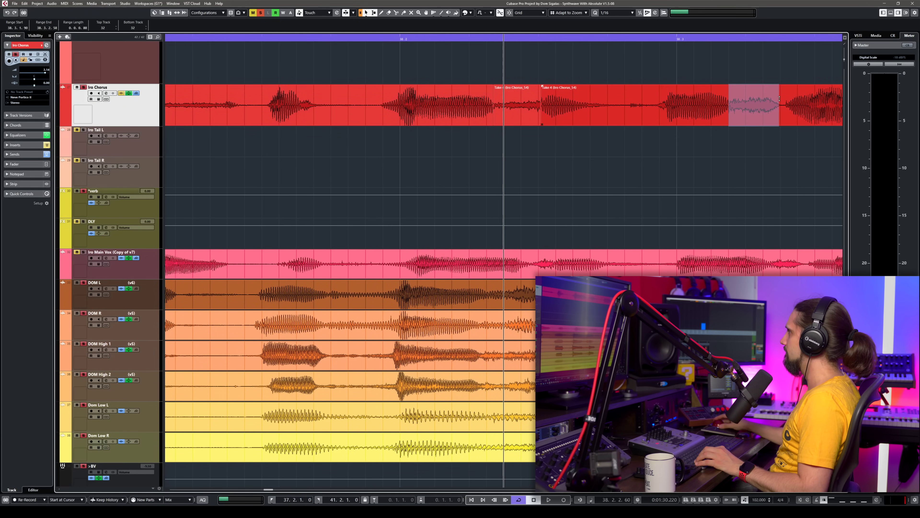
key(shift+x)
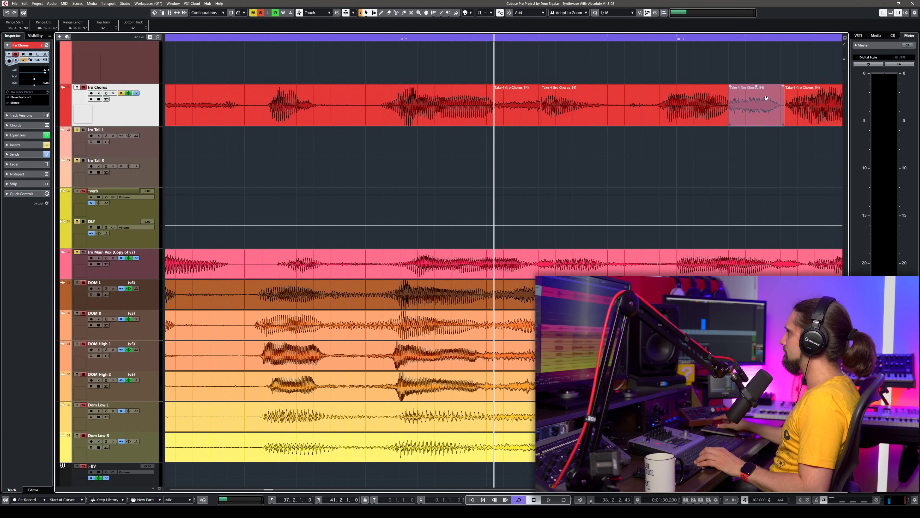
drag(757, 91, 756, 111)
Mark another sibilant further along Iro Chorus, inspect it up close, then show bars 38 to 42.
key(g)
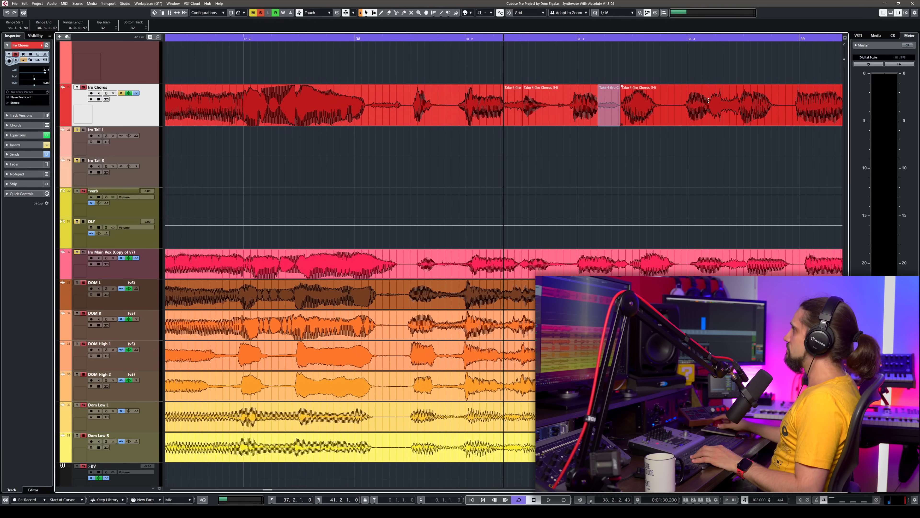
drag(709, 100, 729, 101)
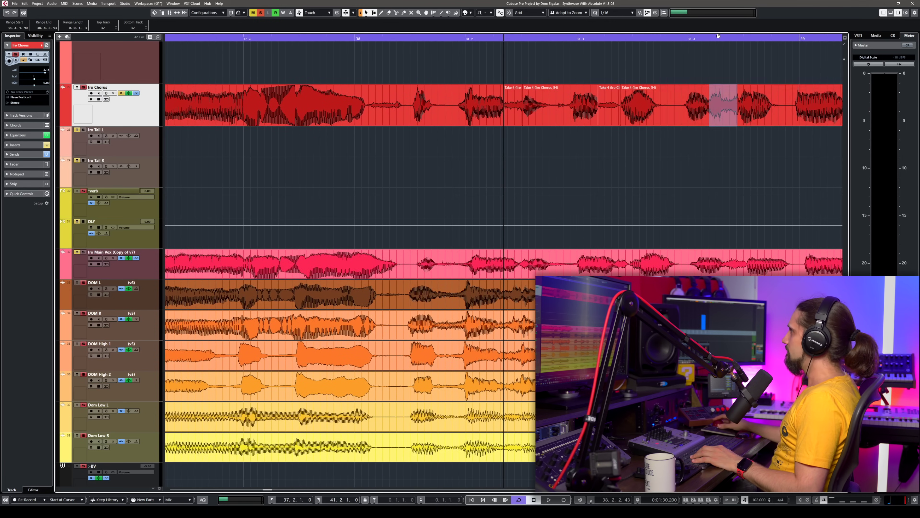
key(h)
key(h)
key(h)
key(h)
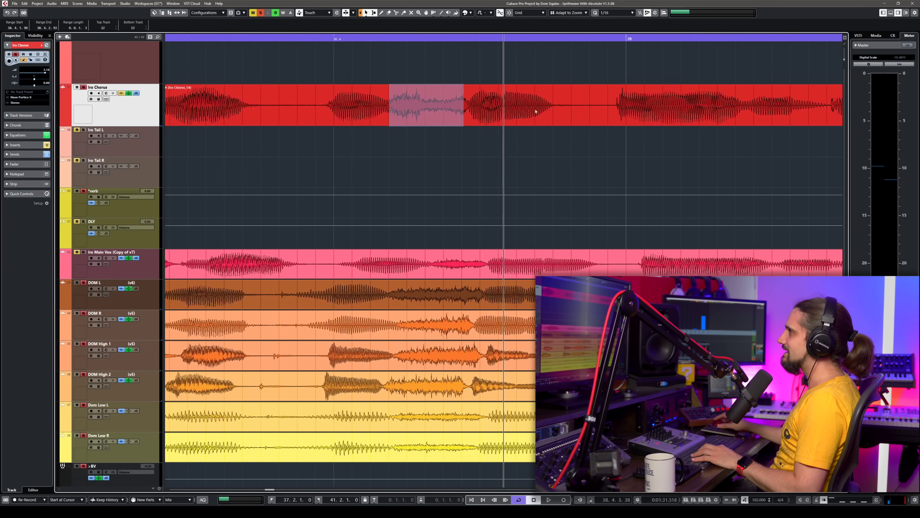
mouse_move(396, 38)
mouse_down()
mouse_move(397, 58)
mouse_move(396, 45)
mouse_up()
mouse_move(498, 39)
mouse_down()
mouse_move(497, 57)
mouse_move(497, 41)
mouse_up()
mouse_move(408, 39)
mouse_down()
mouse_move(409, 52)
mouse_move(414, 30)
mouse_up()
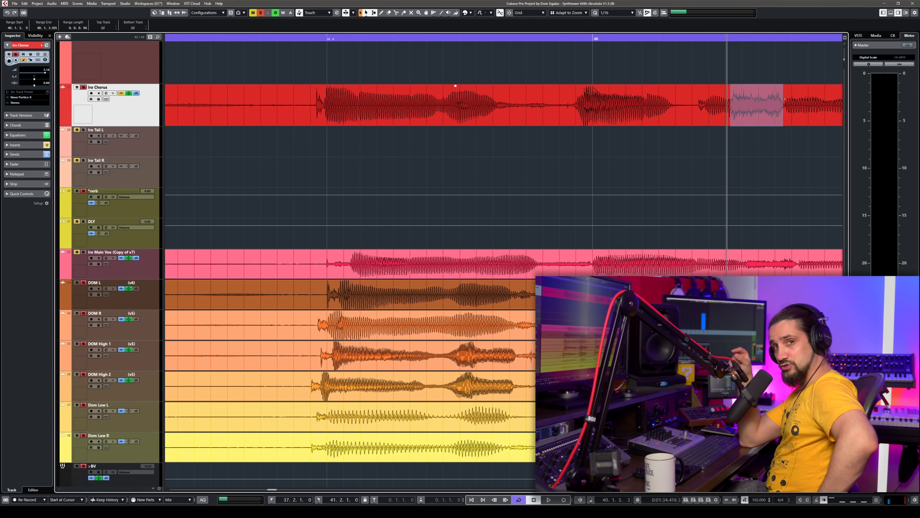
key(g)
key(g)
key(g)
key(g)
key(g)
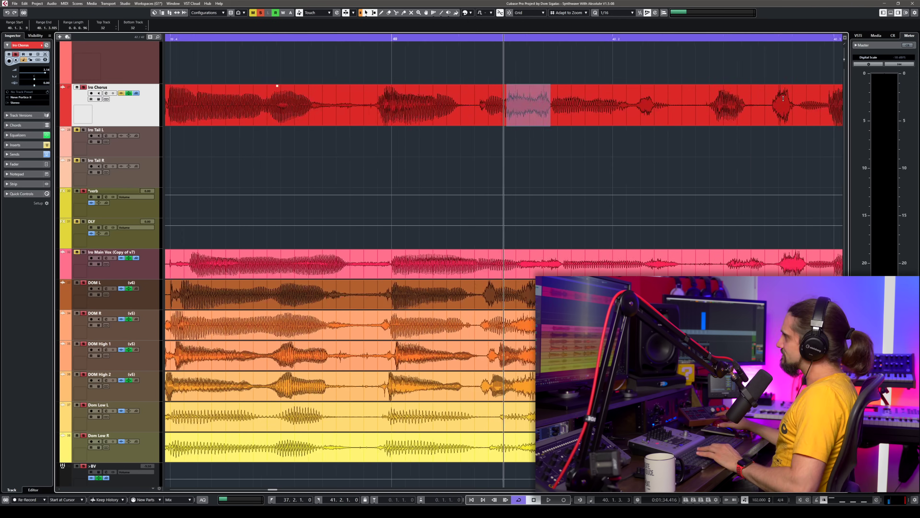
key(g)
key(g)
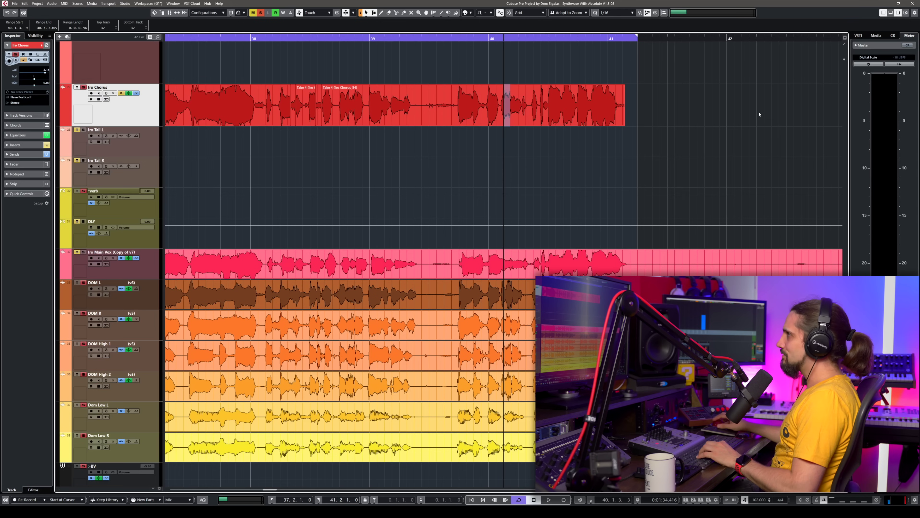
Locate the sibilant just after bar 40 on Iro Chorus, range-select it, and run the De-Ess macro with Shift+S.
key(h)
key(g)
key(g)
drag(224, 38, 219, 46)
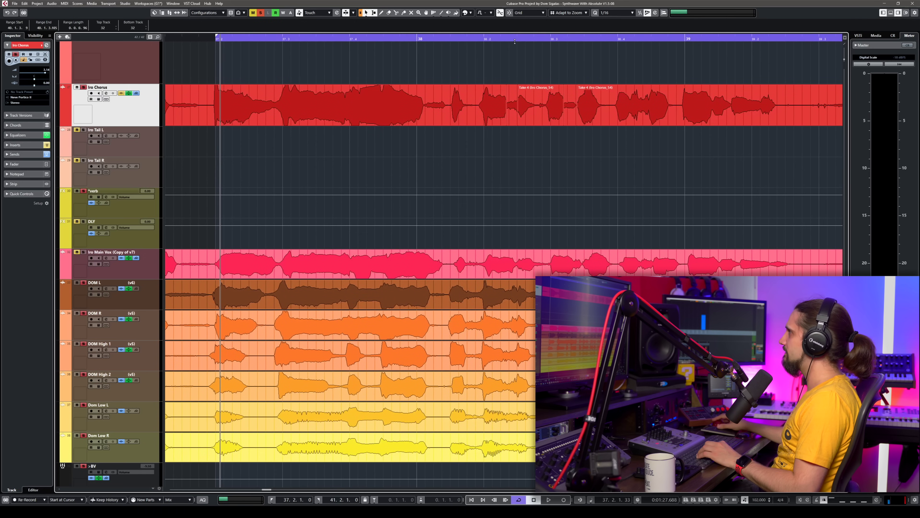
key(g)
key(g)
key(g)
key(g)
key(g)
key(g)
key(g)
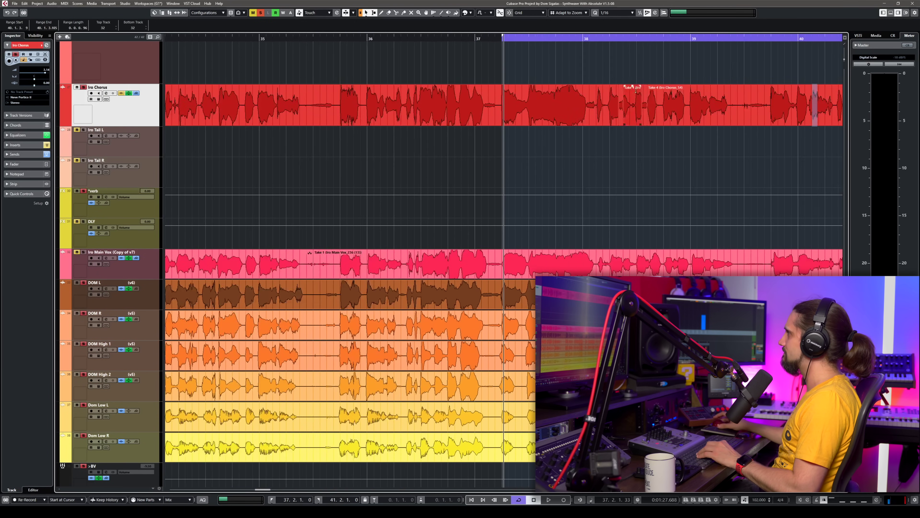
click(719, 39)
key(h)
key(h)
key(h)
key(h)
key(h)
key(h)
key(h)
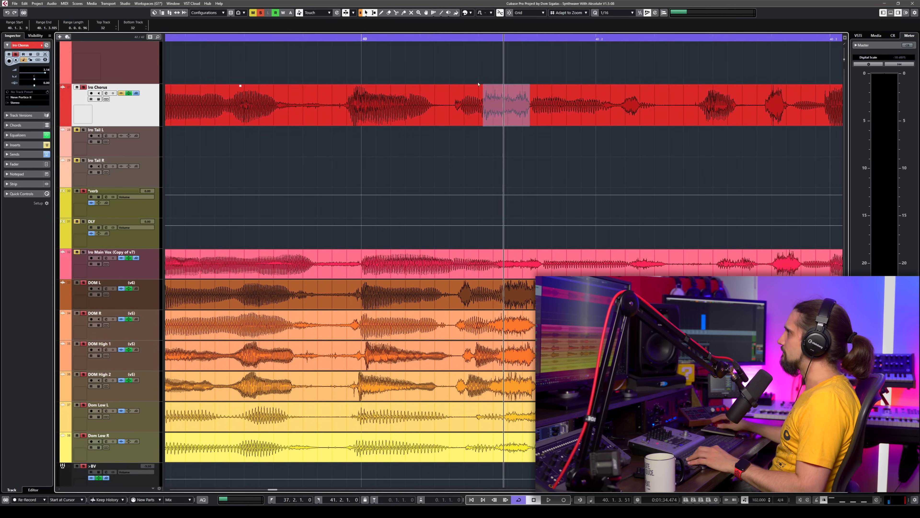
key(space)
click(483, 95)
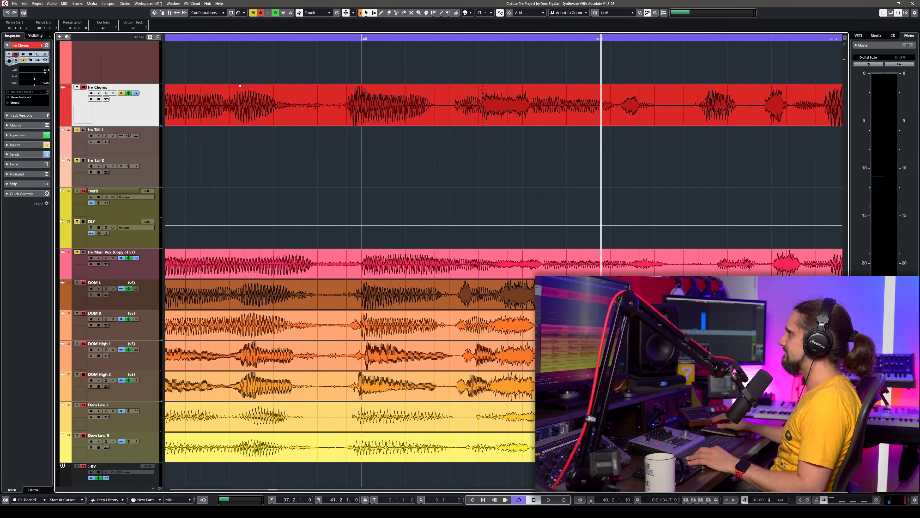
drag(484, 95, 531, 104)
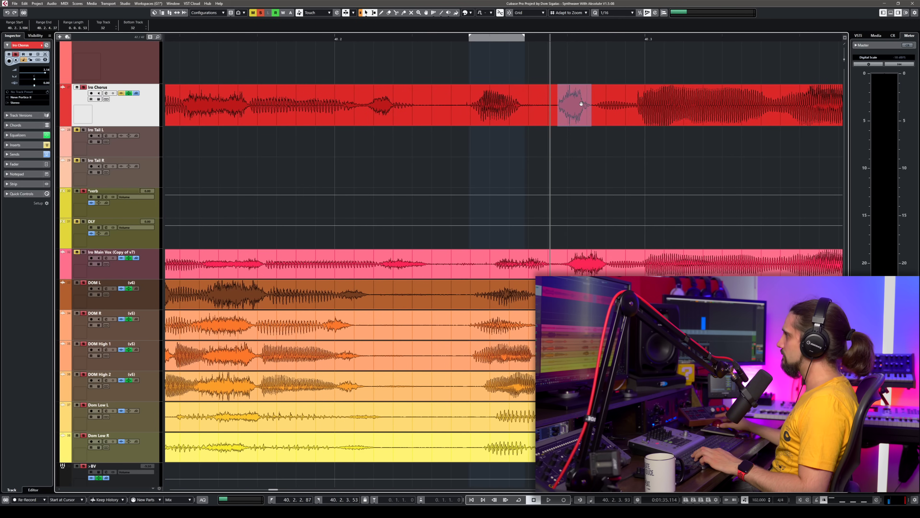
key(shift+s)
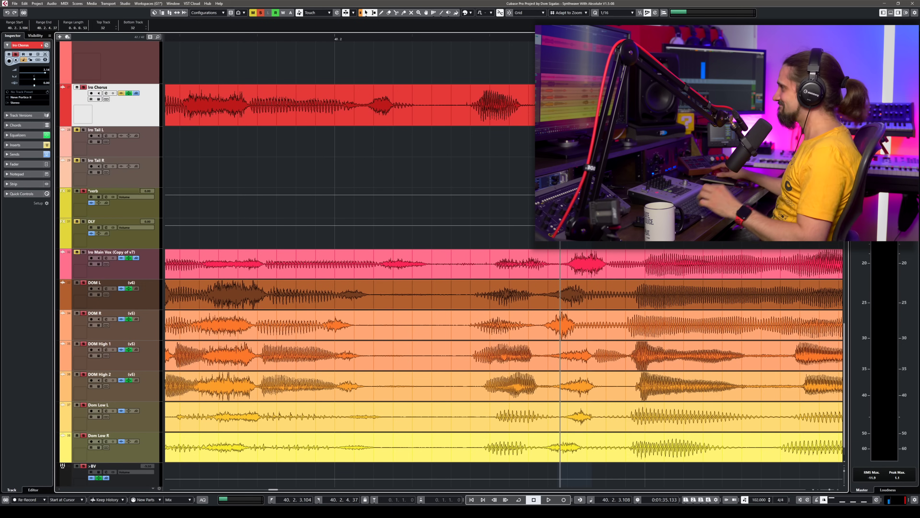
Range-select the sibilant and run De-Ess (P) on Iro Main Vox, DOM L and DOM R.
drag(561, 264, 606, 266)
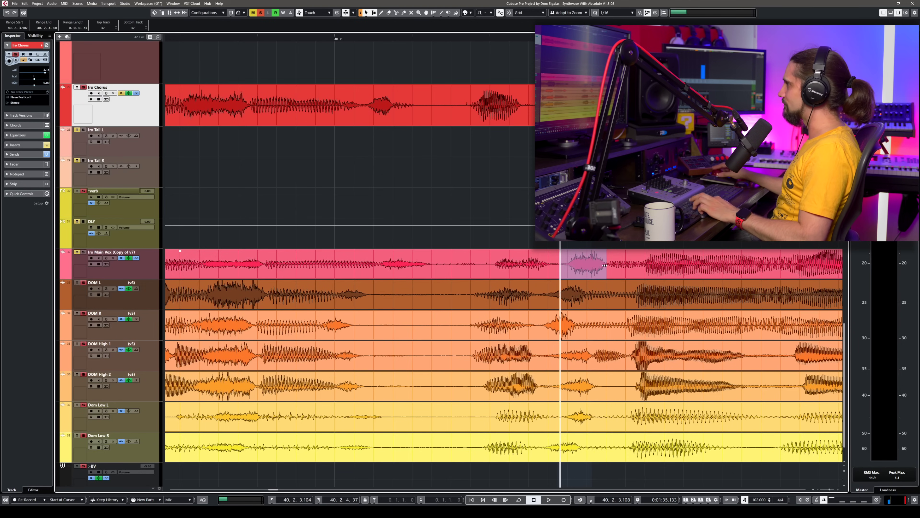
key(p)
drag(549, 294, 586, 295)
key(p)
drag(544, 323, 578, 322)
key(p)
Apply the same De-Ess to DOM High 1, DOM High 2, Dom Low L and Dom Low R.
drag(547, 354, 592, 356)
key(p)
drag(557, 384, 599, 385)
key(p)
drag(561, 417, 597, 417)
key(p)
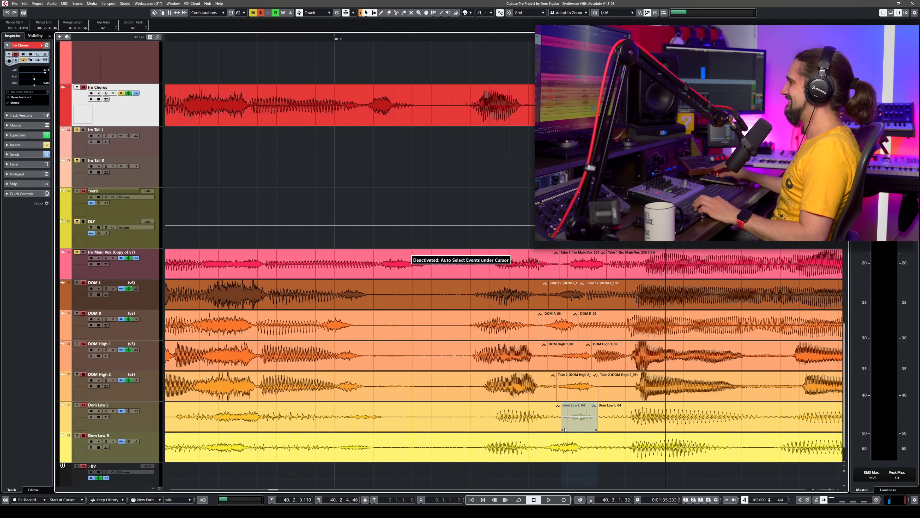
drag(541, 447, 583, 447)
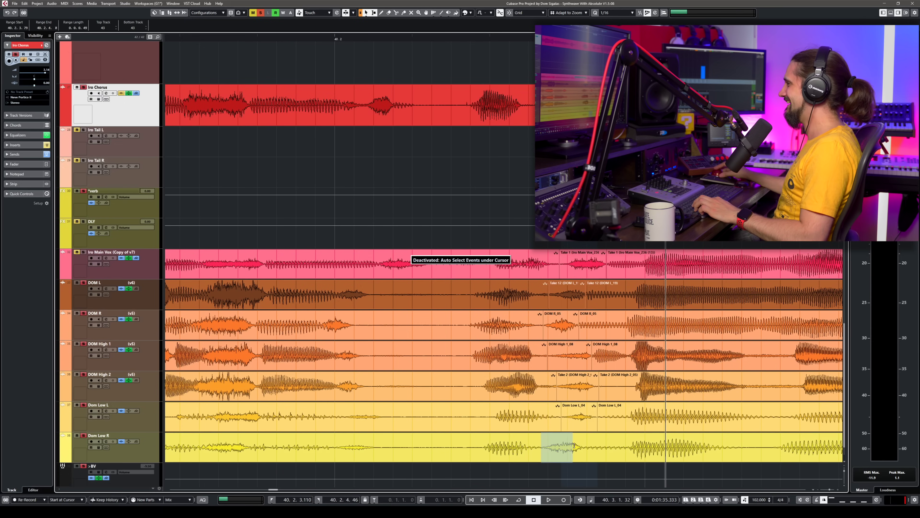
key(p)
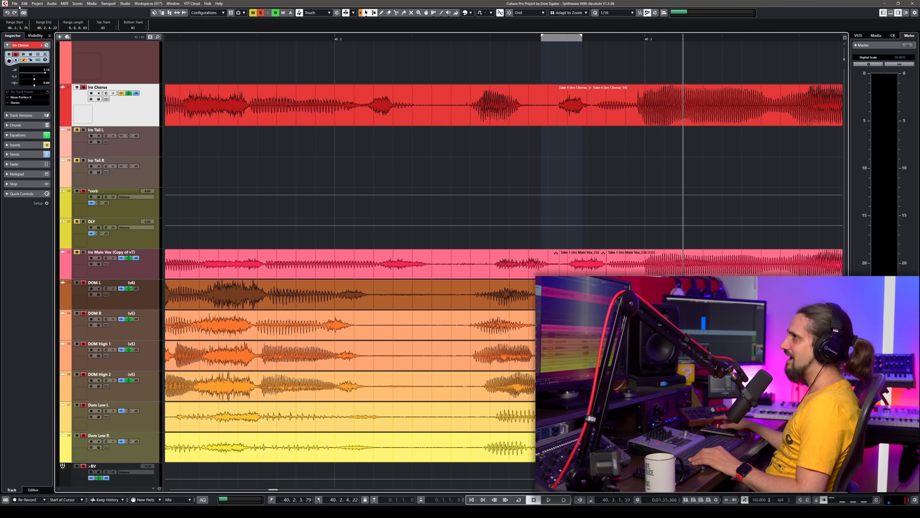
Open the Key Commands dialog from the Edit menu.
click(24, 4)
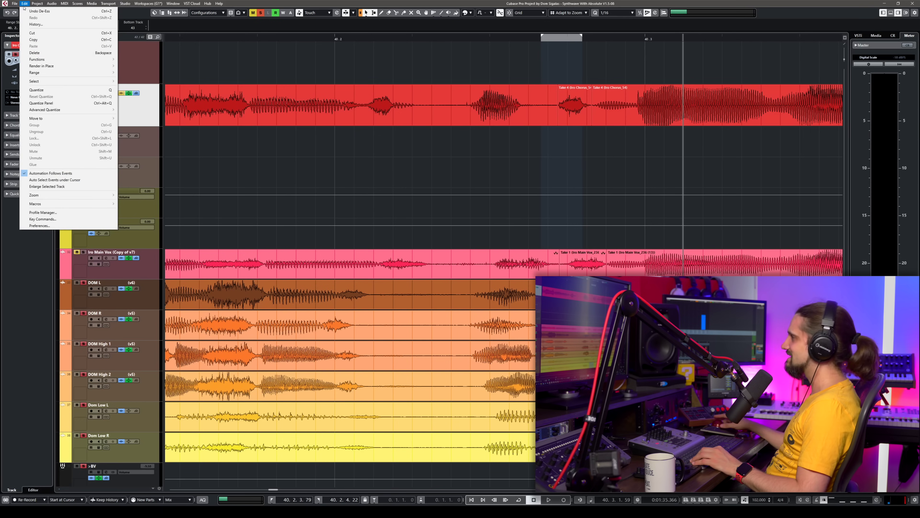
mouse_move(38, 4)
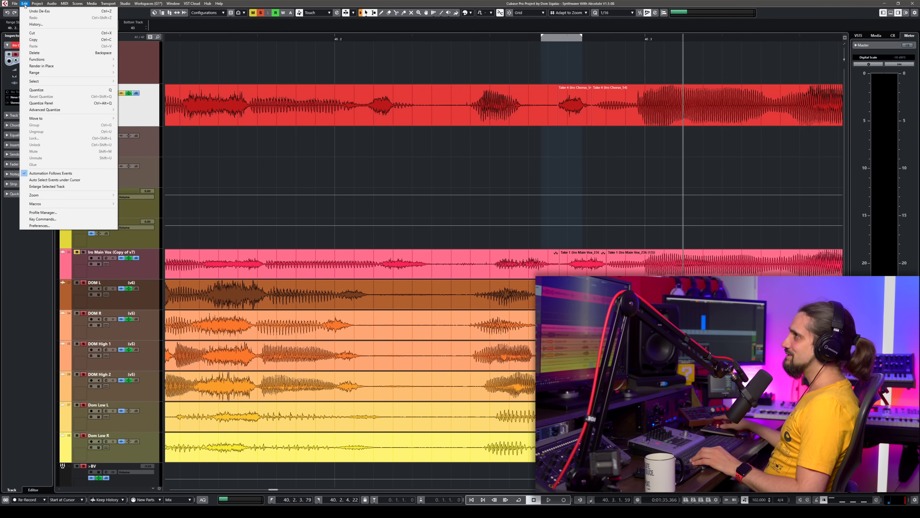
click(49, 221)
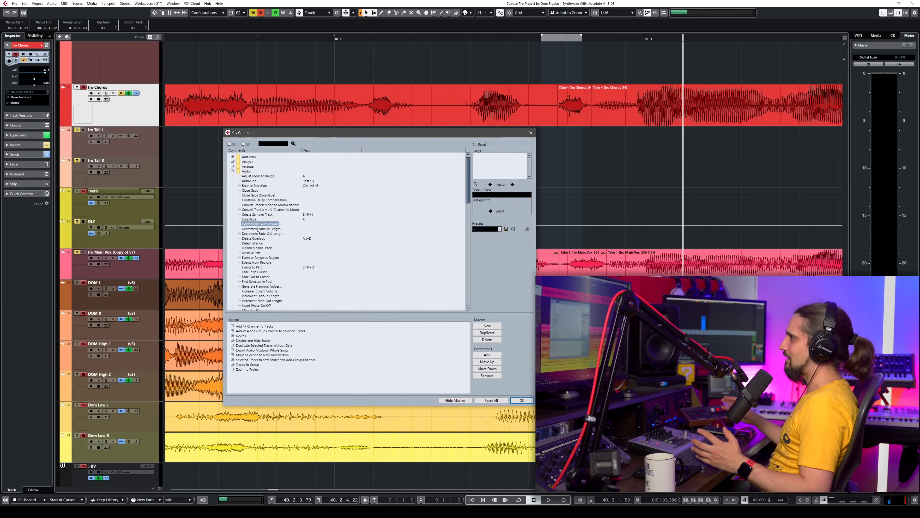
Expand the De-Ess macro and review its steps, starting with Locators to Selection.
click(233, 336)
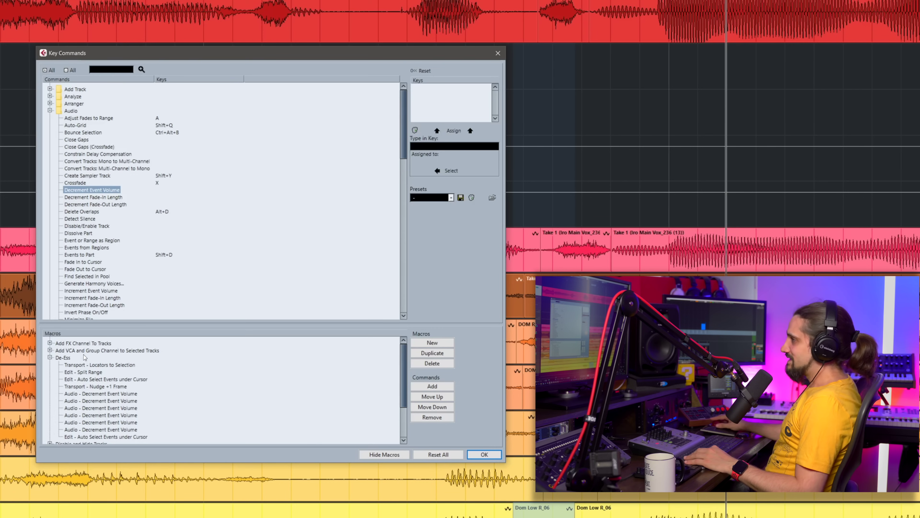
scroll(399, 368, down, 2)
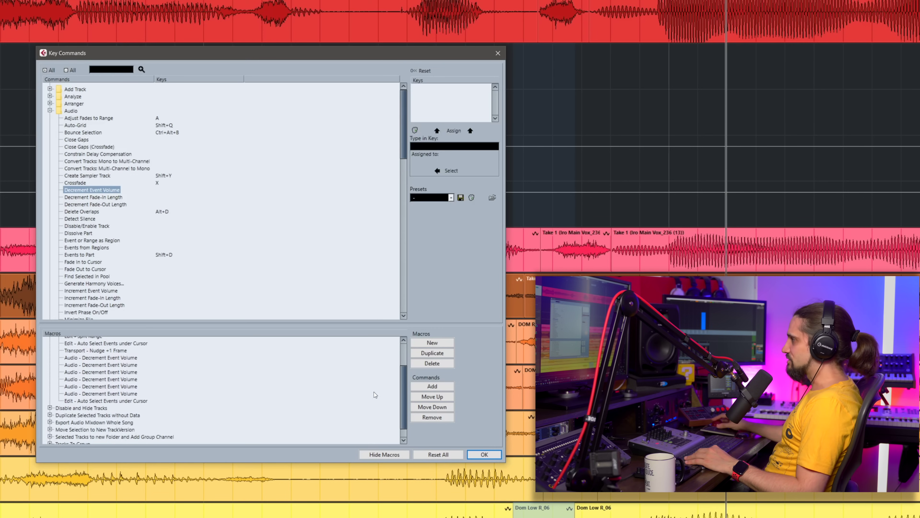
drag(284, 463, 284, 497)
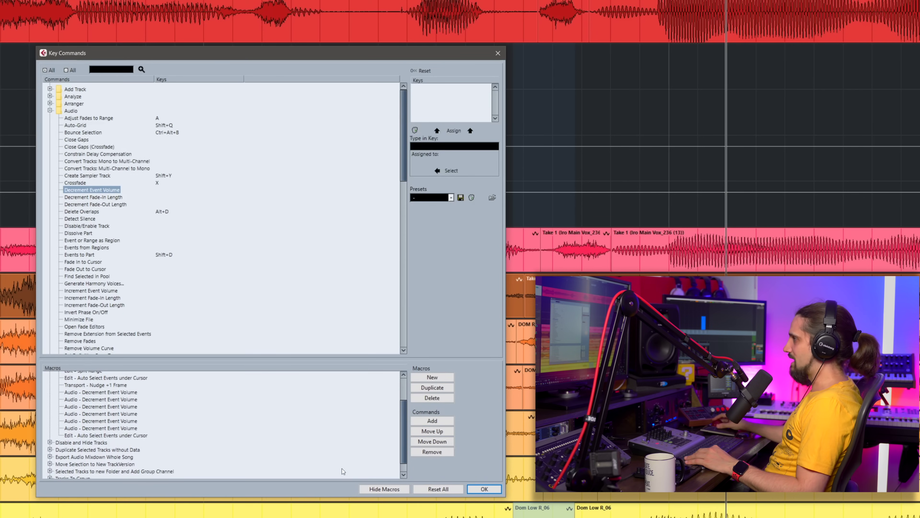
scroll(106, 414, up, 1)
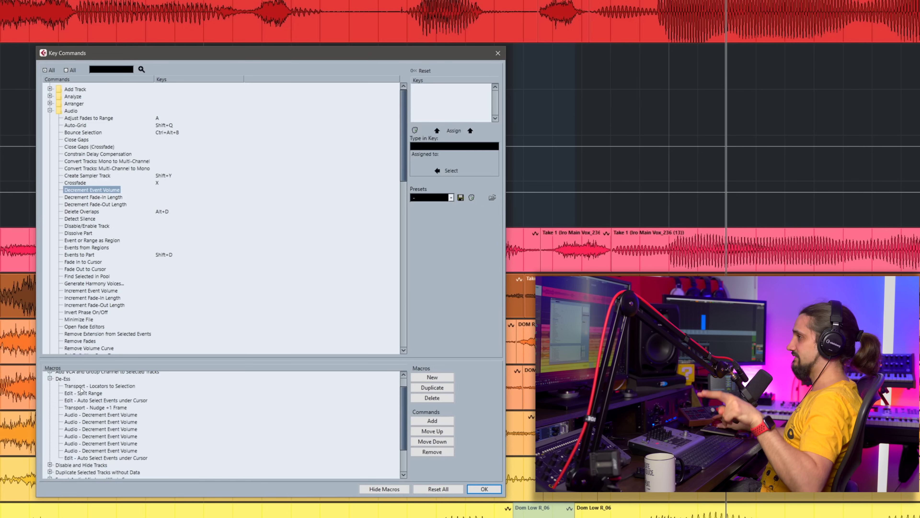
click(68, 385)
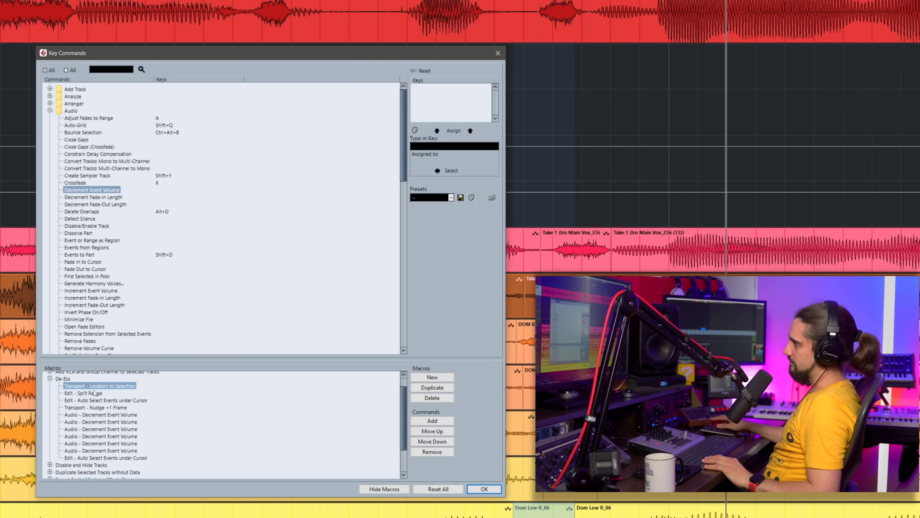
click(74, 394)
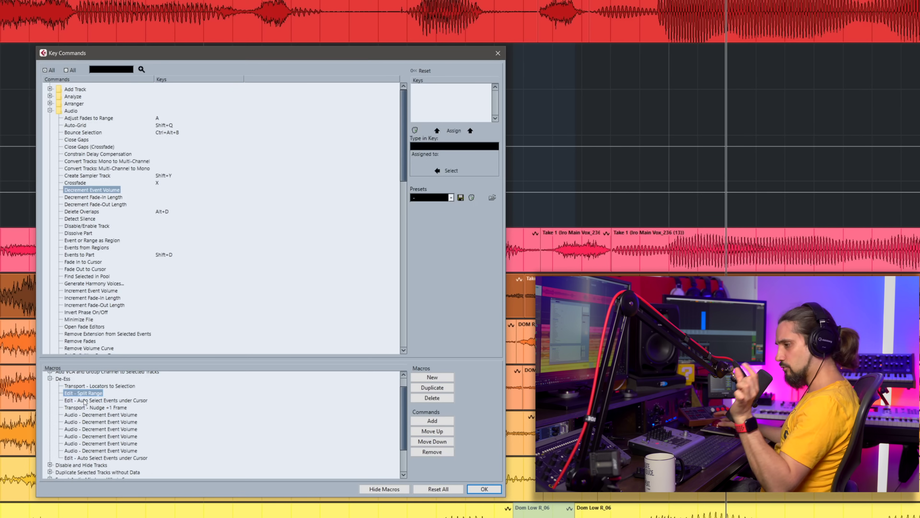
click(87, 400)
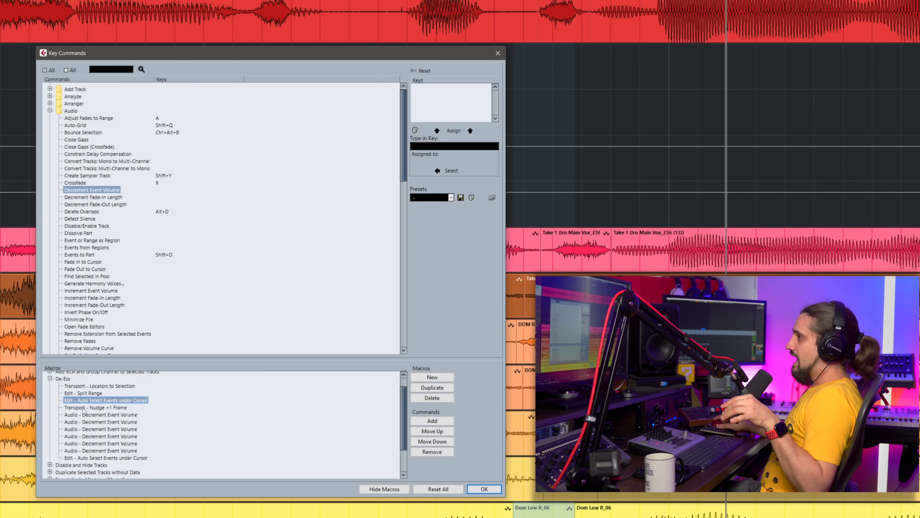
click(85, 407)
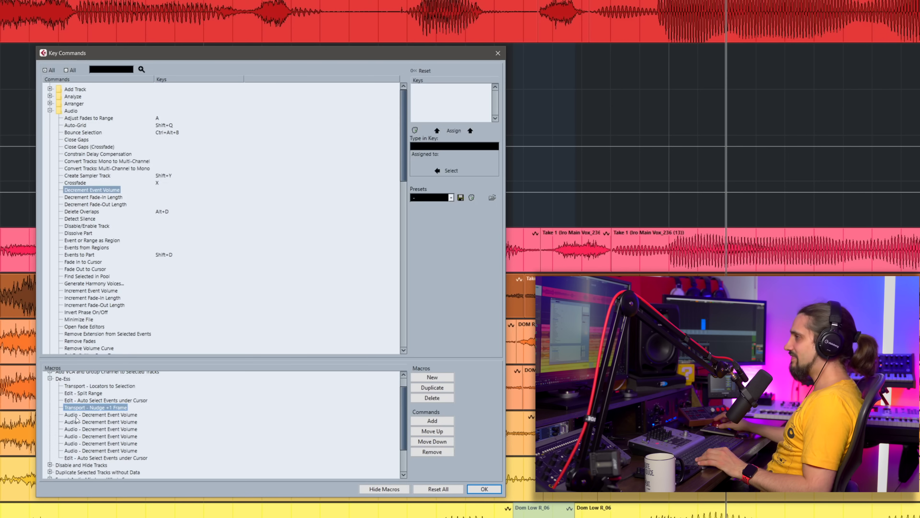
drag(90, 416, 88, 450)
click(92, 443)
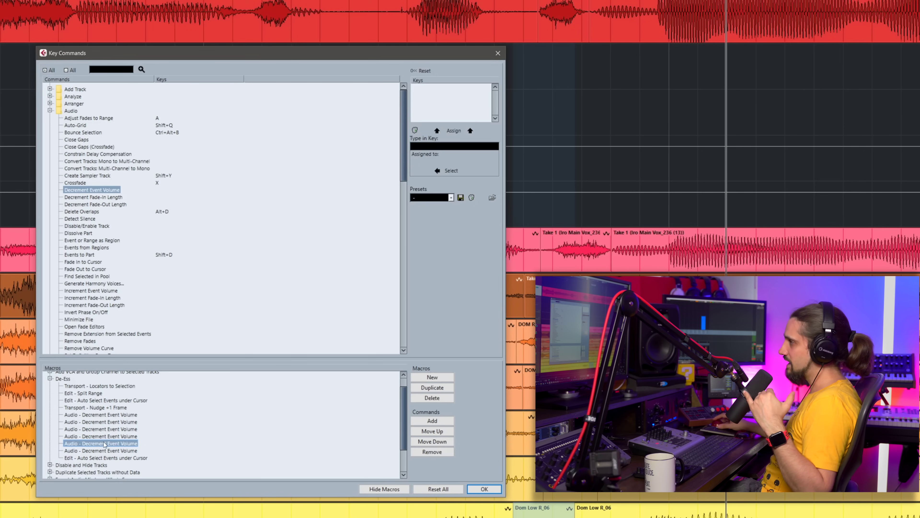
click(110, 414)
click(110, 421)
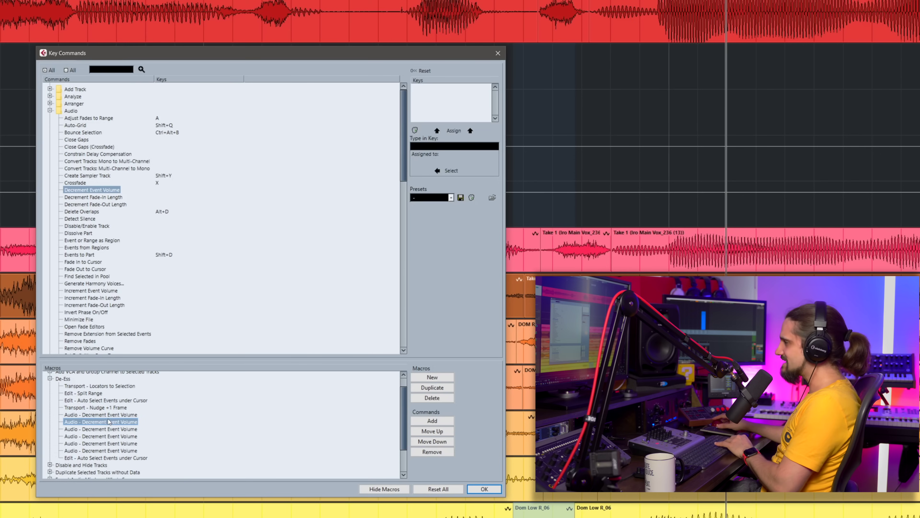
click(109, 429)
click(110, 436)
click(108, 443)
click(109, 450)
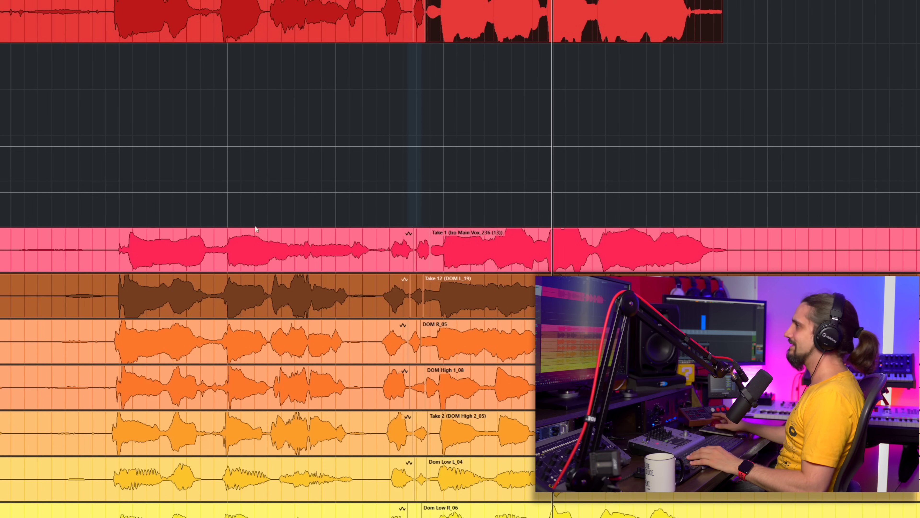
Reopen Key Commands with Ctrl+K and create a new macro named Test.
key(ctrl+k)
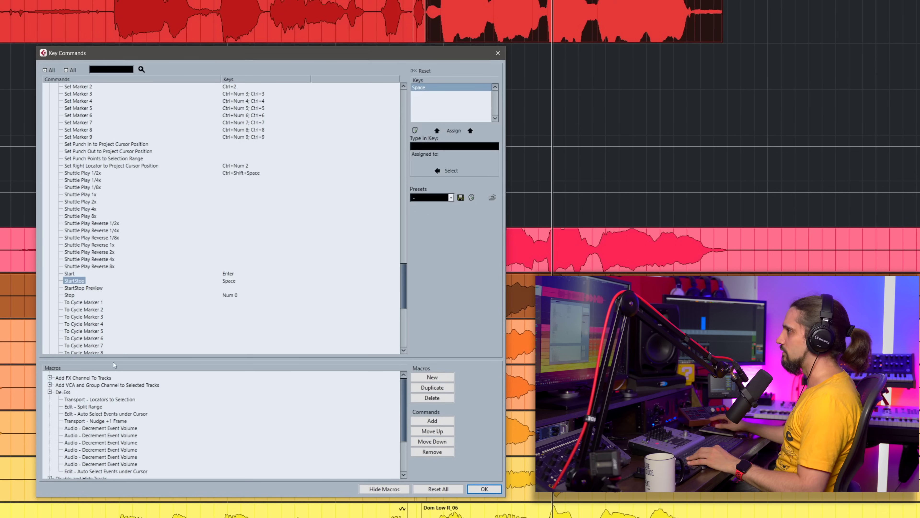
click(432, 378)
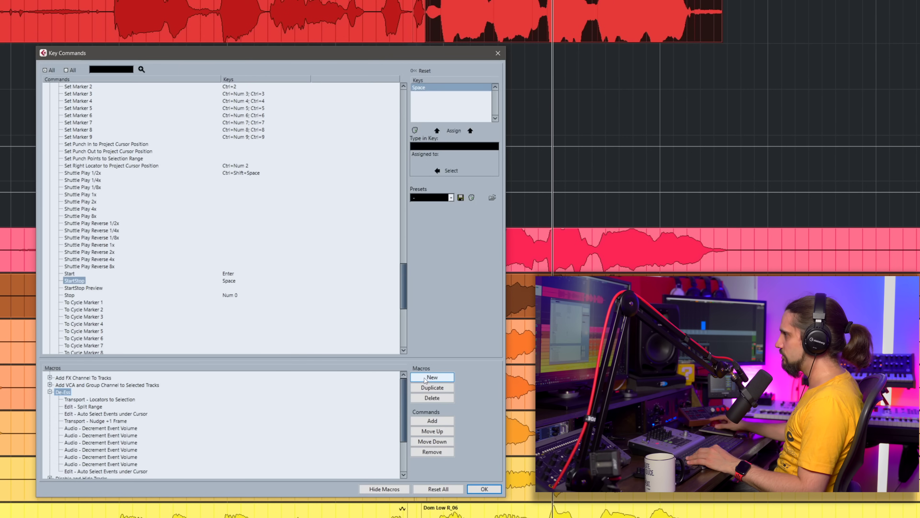
click(425, 379)
text(Test)
key(Return)
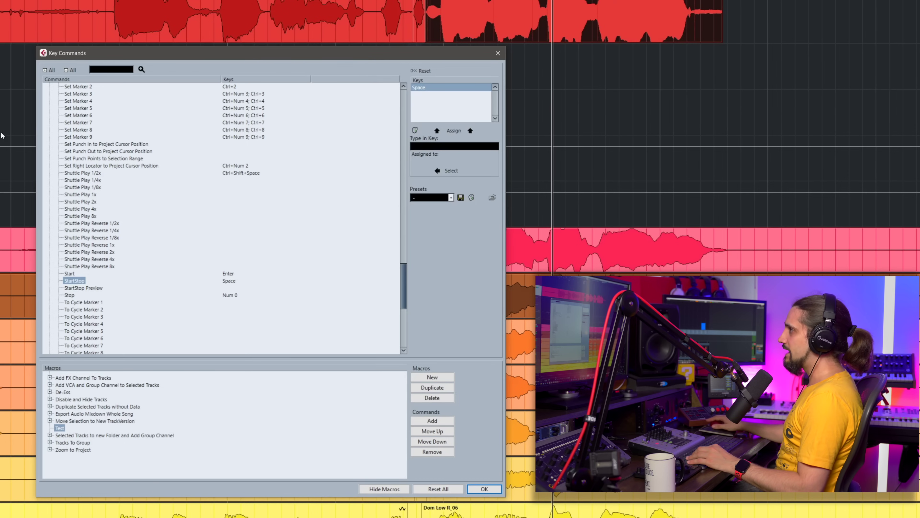
Expand the De-Ess macro to use its steps as a reference.
mouse_move(408, 277)
mouse_down()
mouse_move(413, 90)
mouse_move(410, 203)
mouse_move(356, 275)
mouse_up()
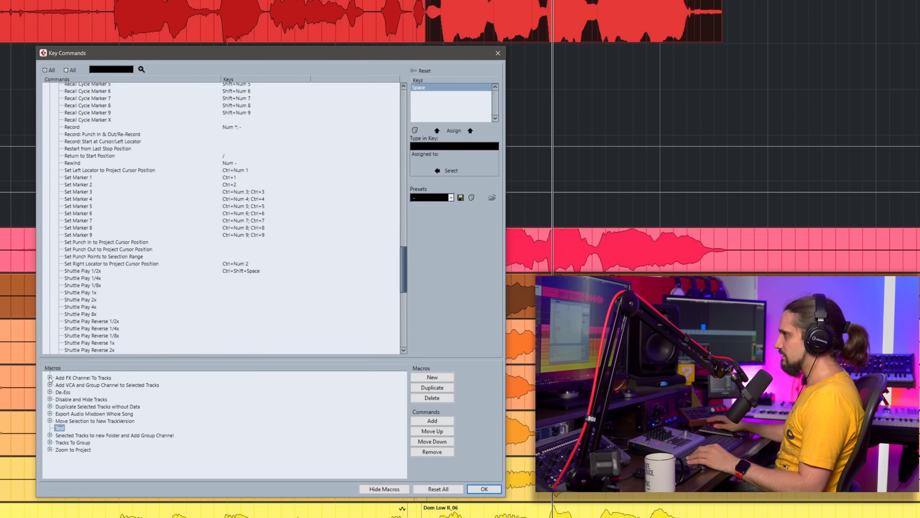
click(50, 392)
scroll(102, 420, down, 1)
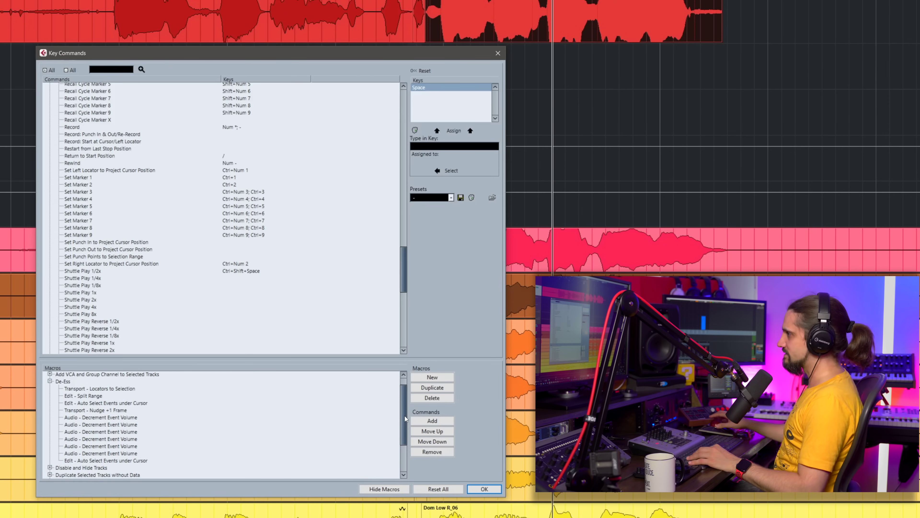
scroll(400, 431, down, 5)
scroll(399, 431, up, 6)
drag(414, 393, 412, 425)
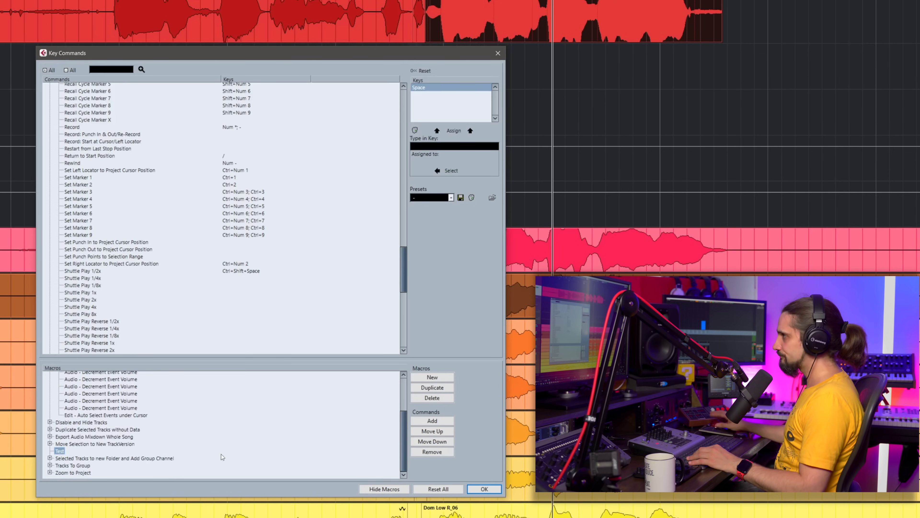
Search for Locators to Selection and add it as the first step of Test.
click(109, 69)
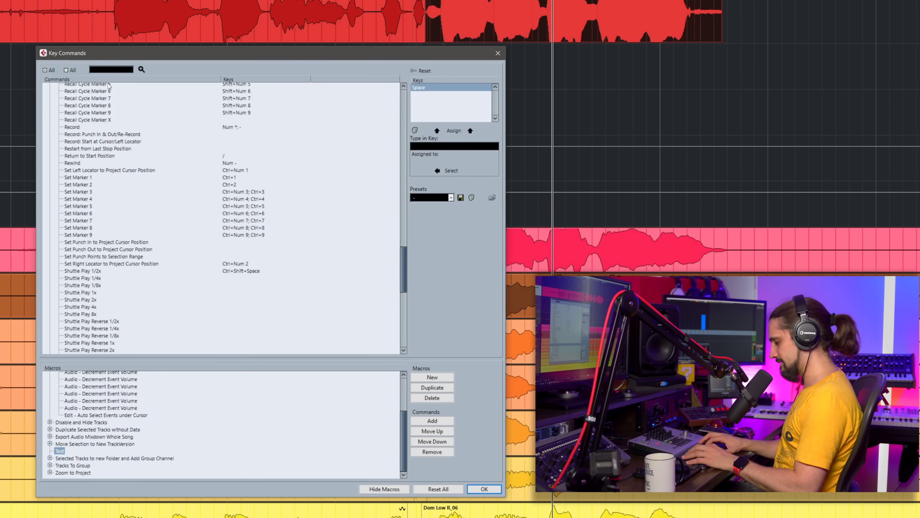
text(locat)
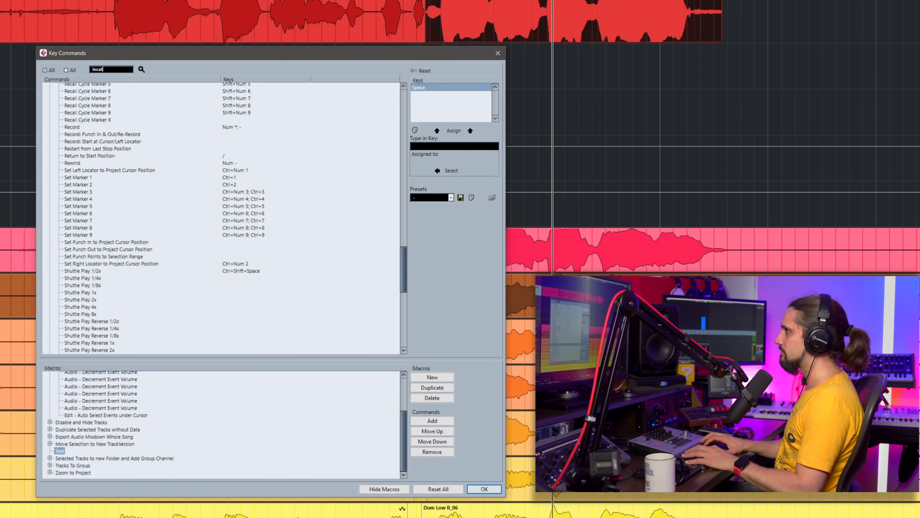
text(ors to selection)
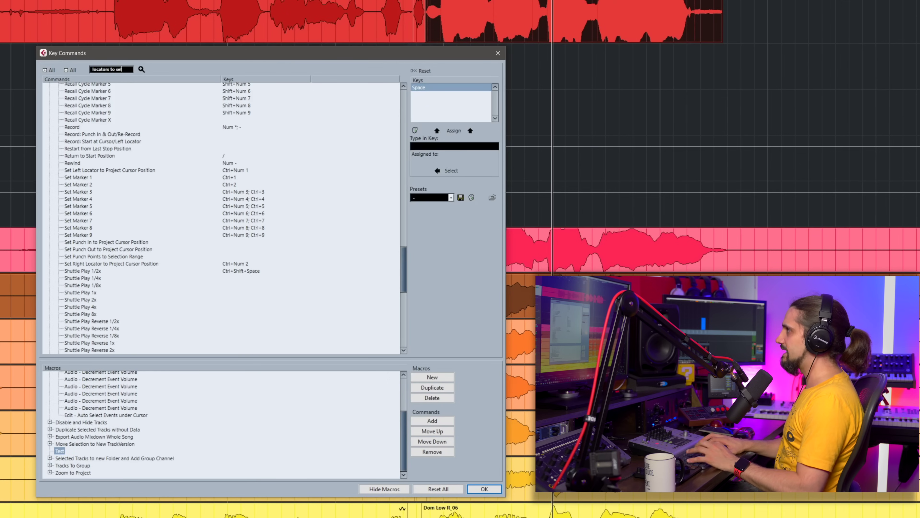
click(142, 69)
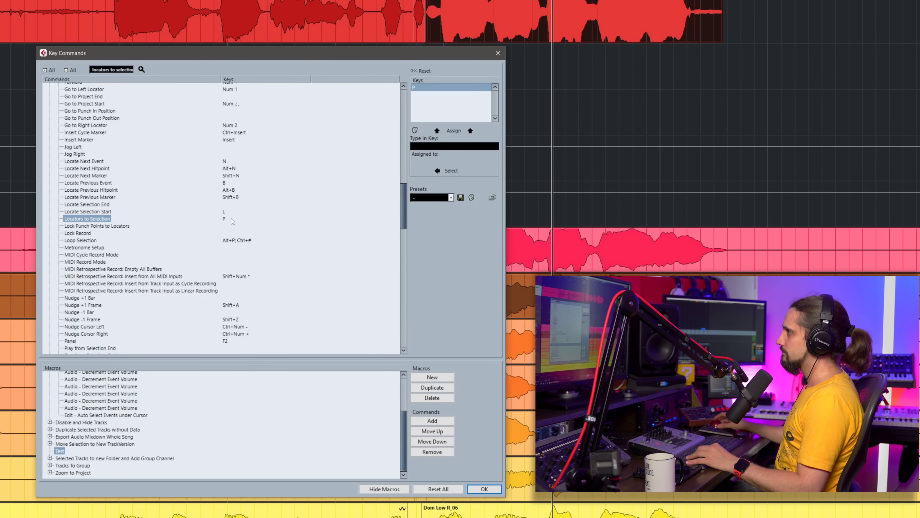
click(433, 421)
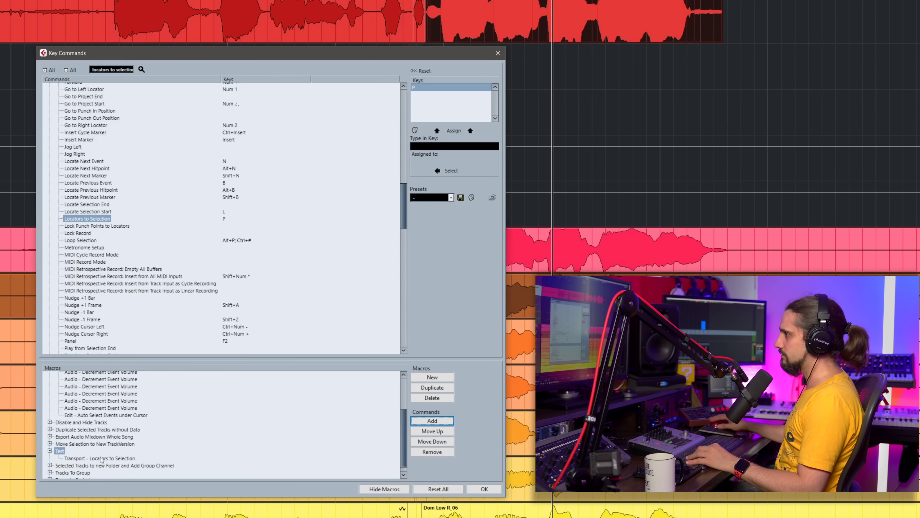
scroll(102, 415, up, 3)
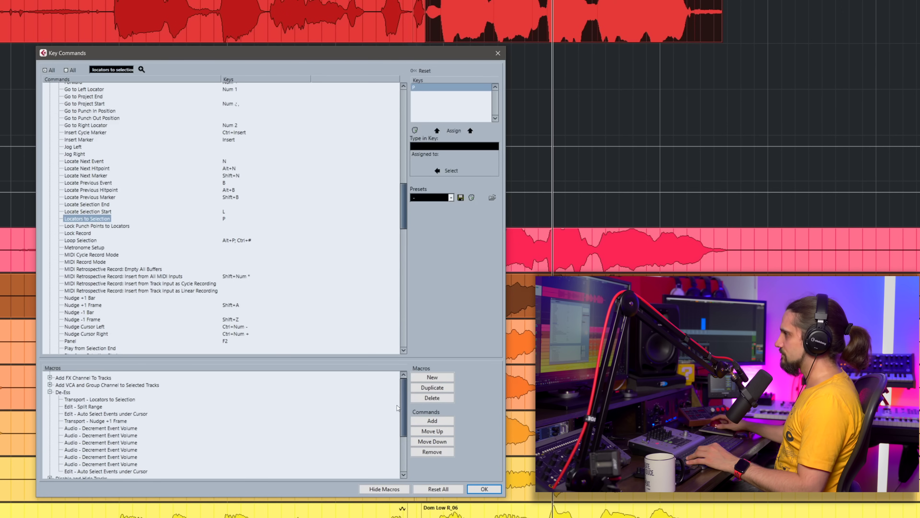
scroll(398, 408, down, 3)
click(105, 451)
Search for Split Range and add it as the next step of Test.
click(119, 68)
text(split range)
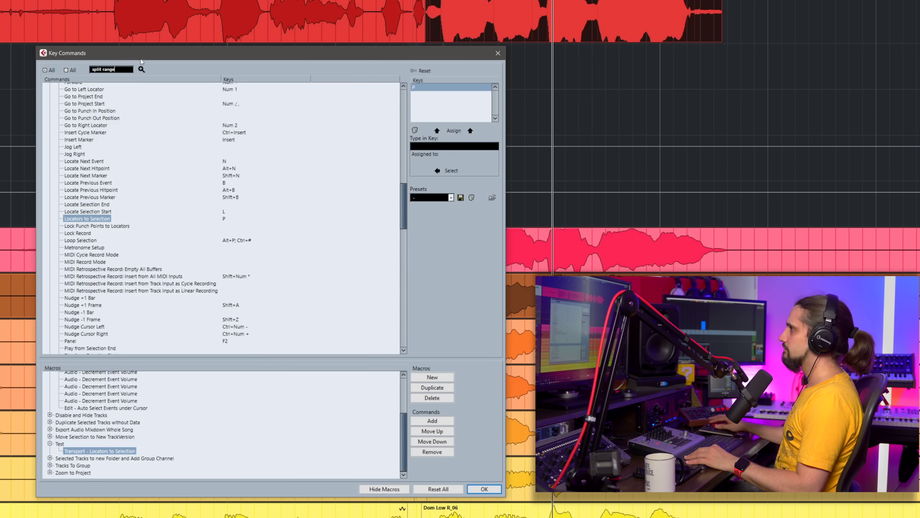
click(142, 69)
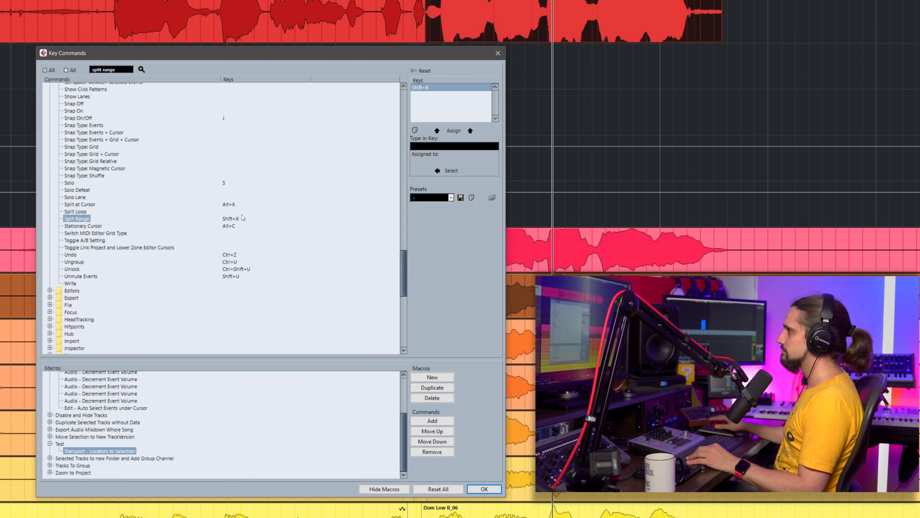
click(433, 420)
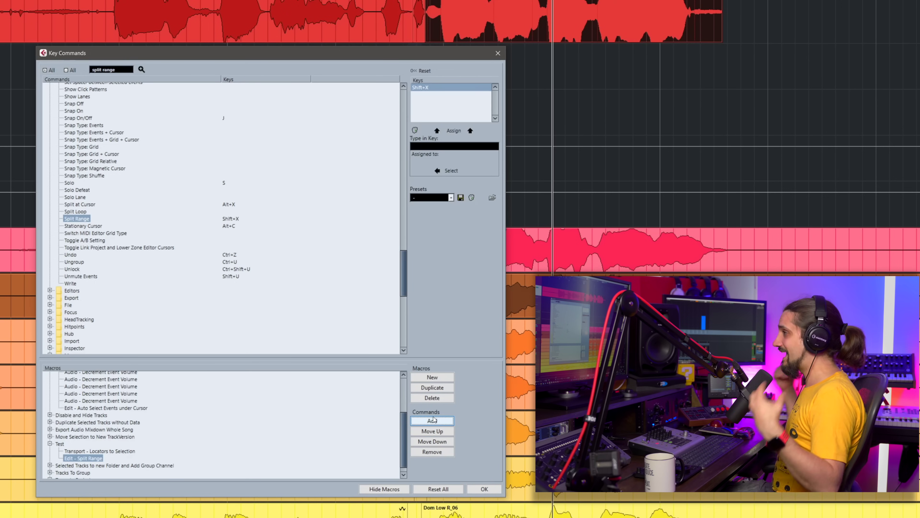
scroll(406, 422, up, 2)
scroll(406, 423, up, 5)
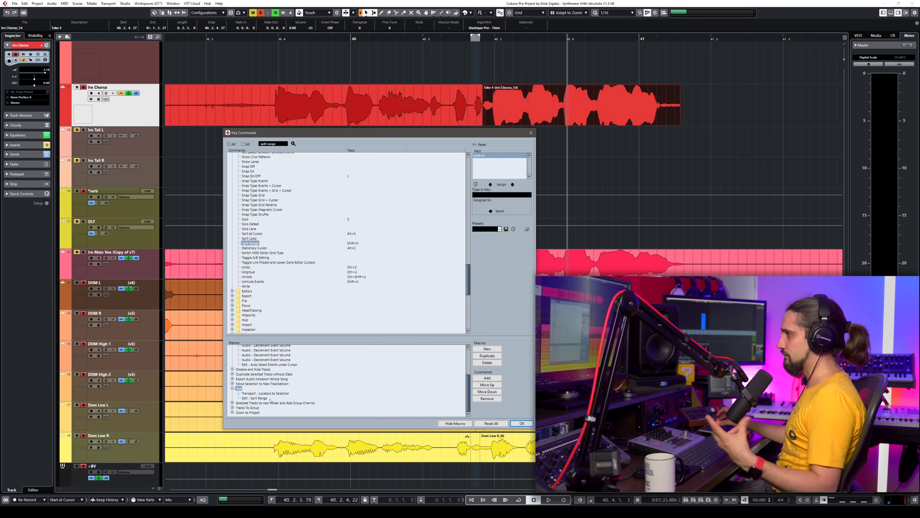
In the Macro folder, give the De-Ess macro the shortcut Ctrl+Alt+O.
scroll(468, 275, down, 7)
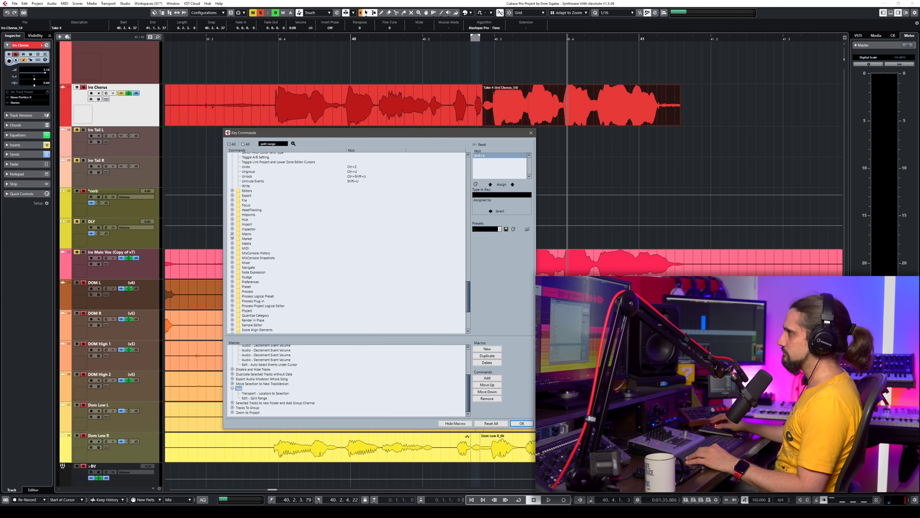
click(232, 234)
click(246, 234)
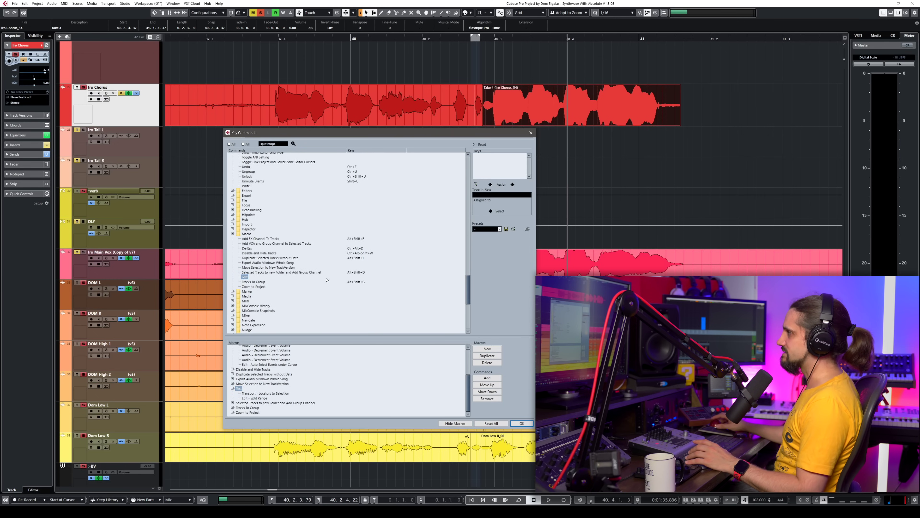
click(502, 195)
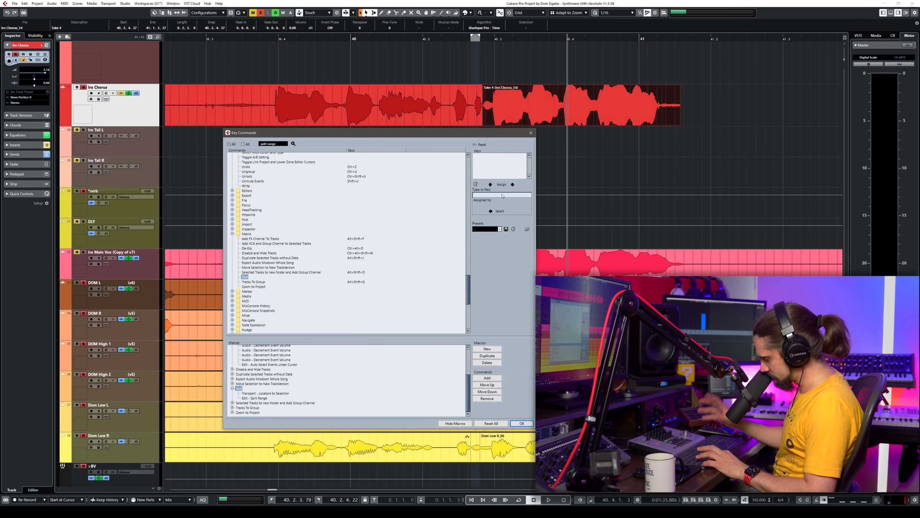
key(ctrl+alt+o)
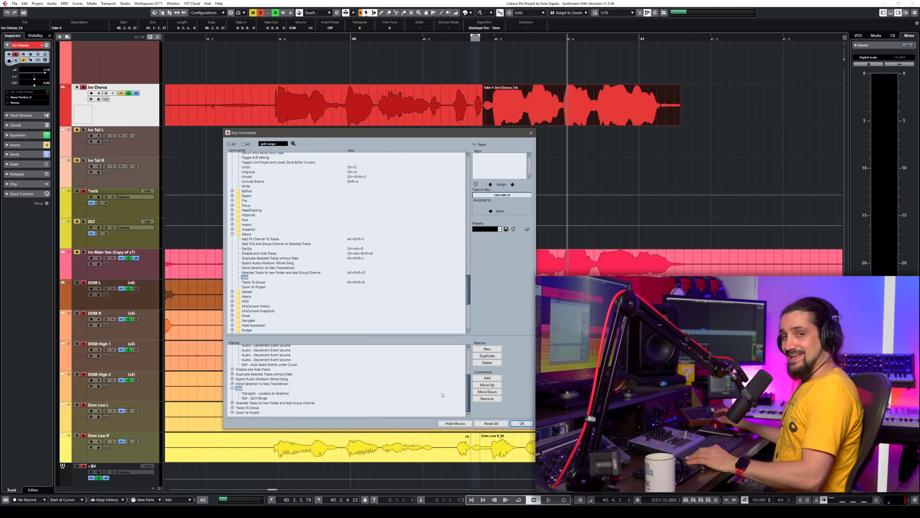
scroll(469, 394, up, 2)
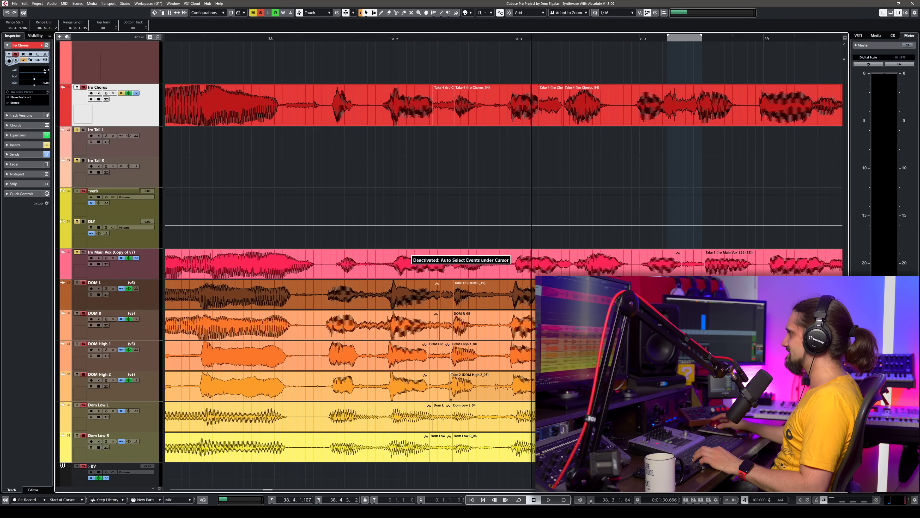
Set the locators and de-ess a sibilant range on Dom Low R.
key(n)
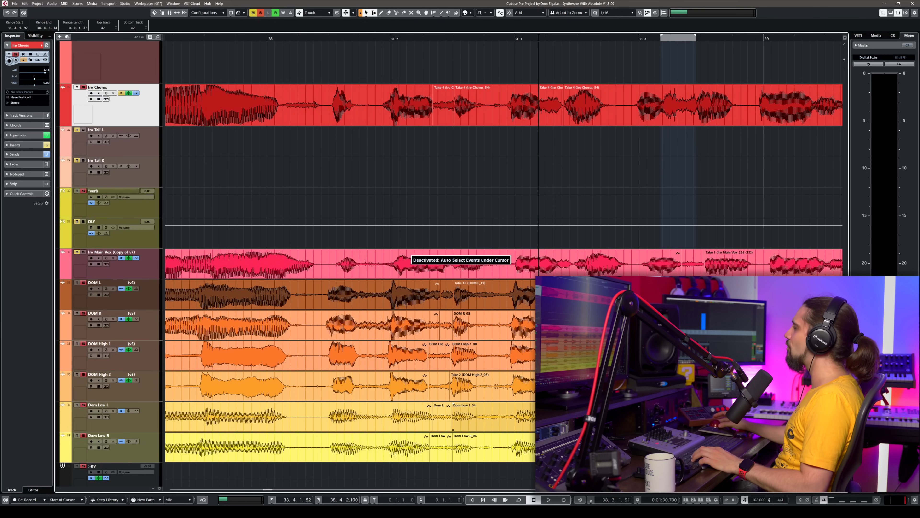
drag(453, 430, 454, 460)
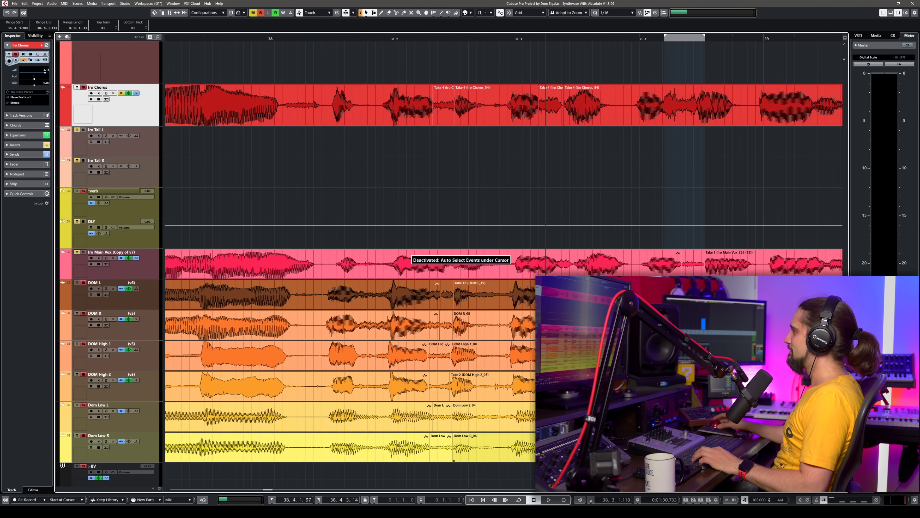
key(n)
Mark sibilant ranges on Iro Main Vox and DOM High 1 and apply the De-Ess shortcut.
key(g)
key(g)
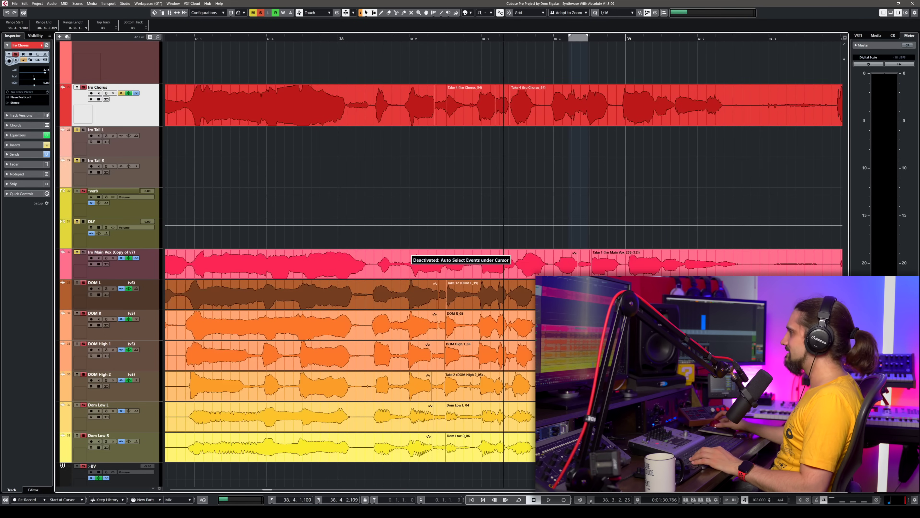
key(g)
key(h)
key(h)
key(h)
key(g)
key(g)
scroll(465, 366, down, 3)
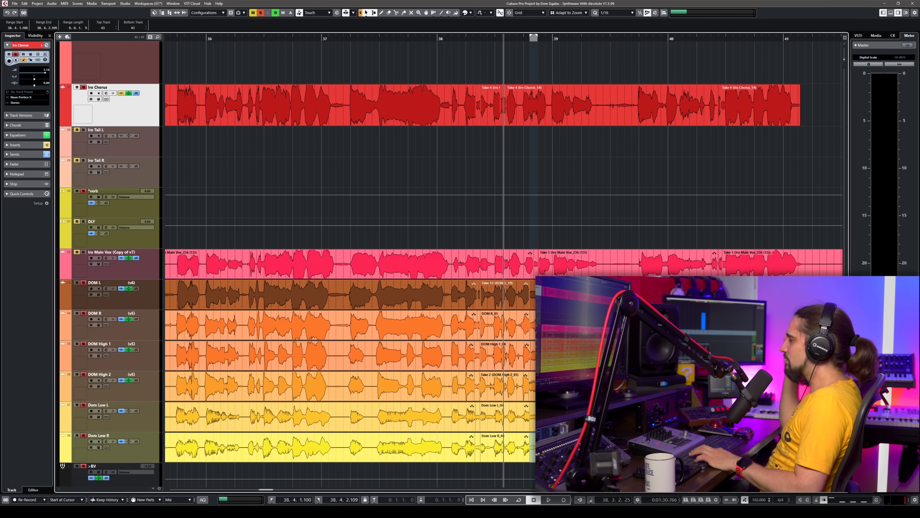
scroll(465, 367, up, 3)
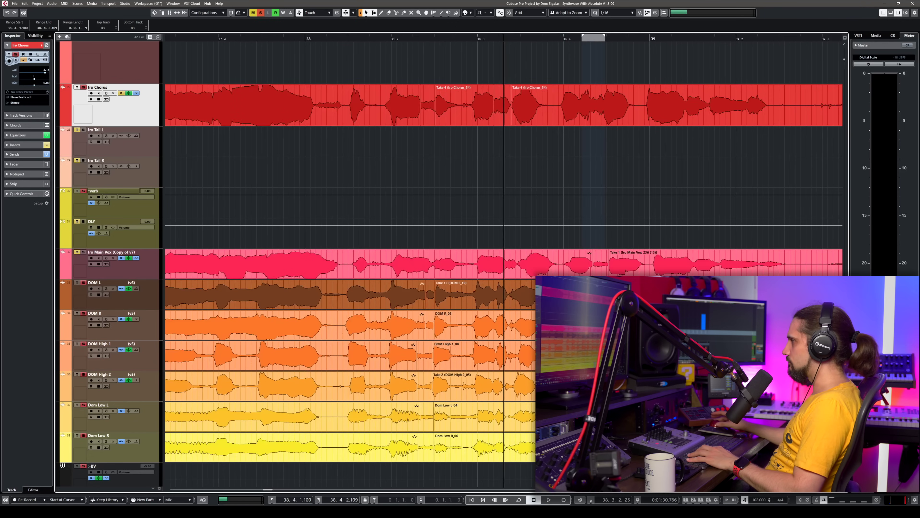
key(g)
key(g)
key(g)
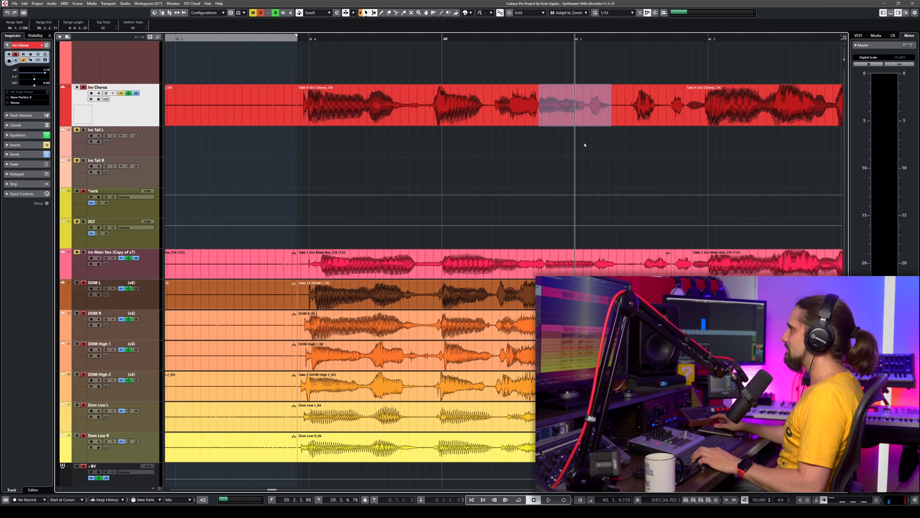
key(ctrl+shift+a)
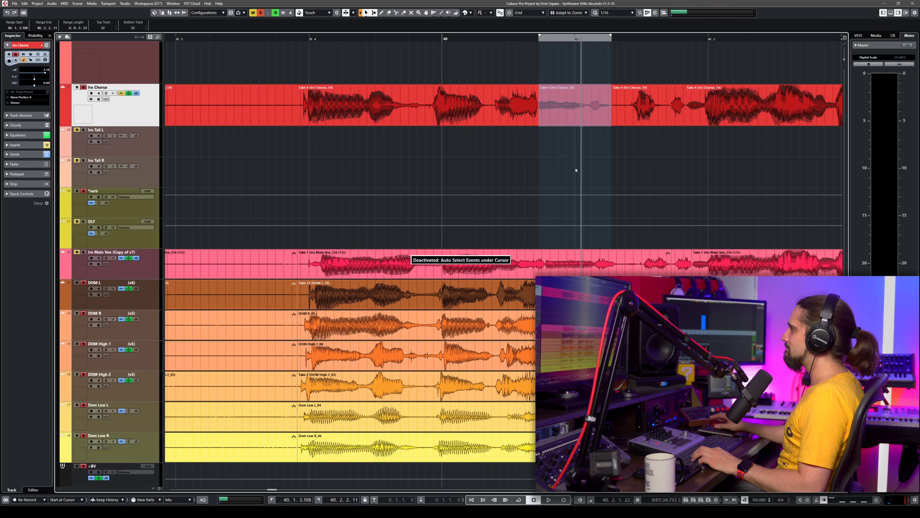
drag(546, 261, 603, 287)
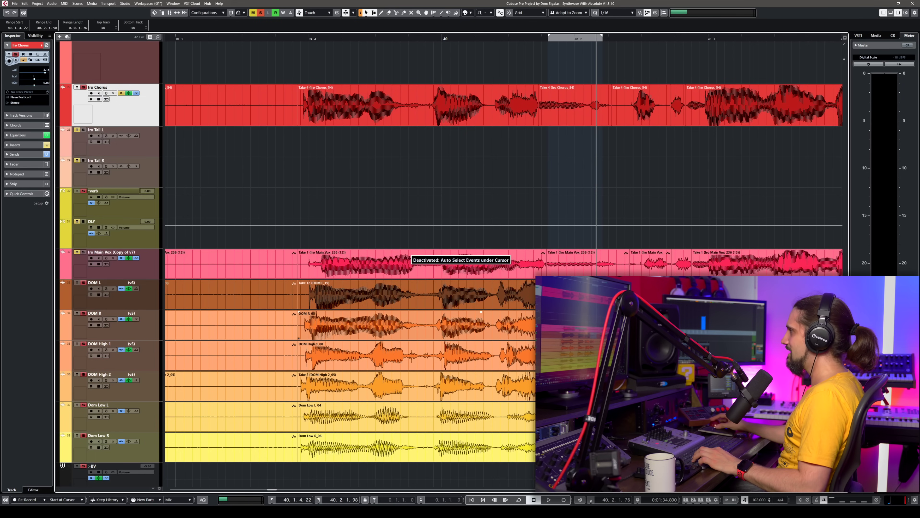
drag(601, 319, 602, 319)
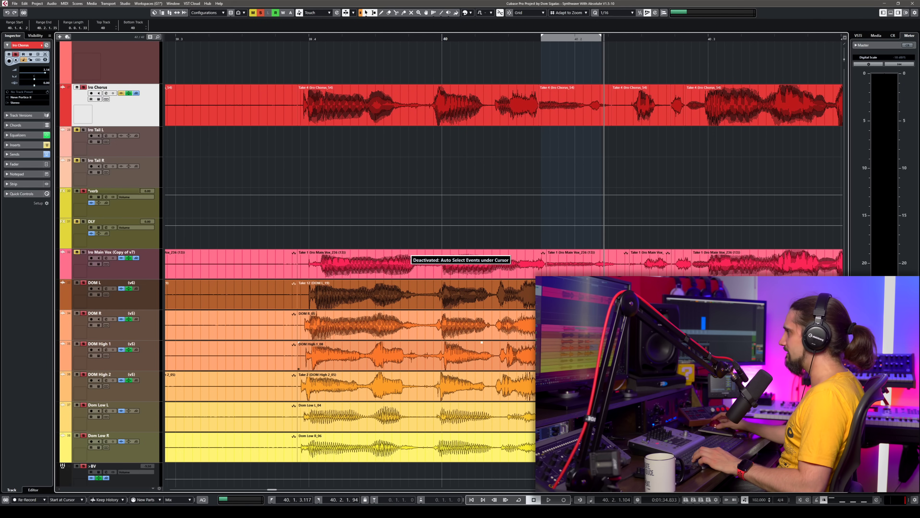
drag(569, 350, 619, 350)
key(p)
key(p)
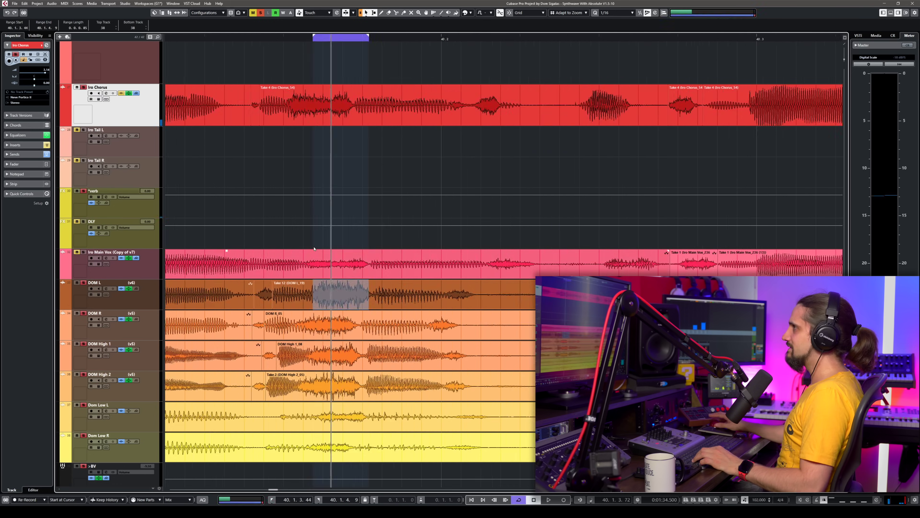
De-ess the sibilant just after bar 40 on DOM L, DOM R and DOM High 1.
key(shift+x)
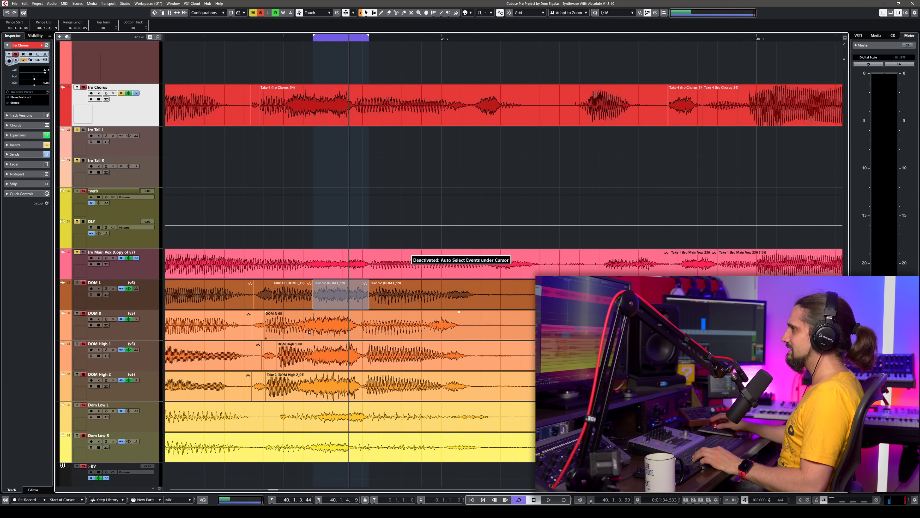
drag(311, 318, 361, 323)
key(p)
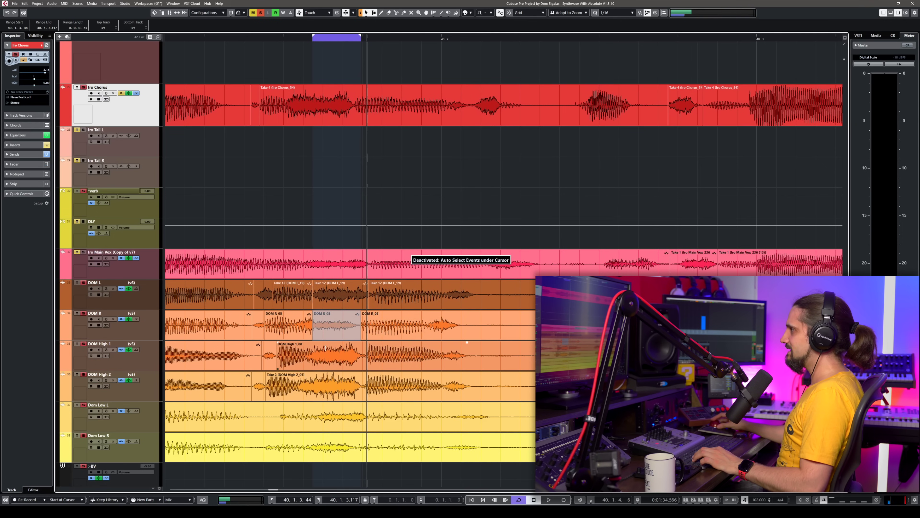
drag(312, 351, 365, 353)
key(shift+x)
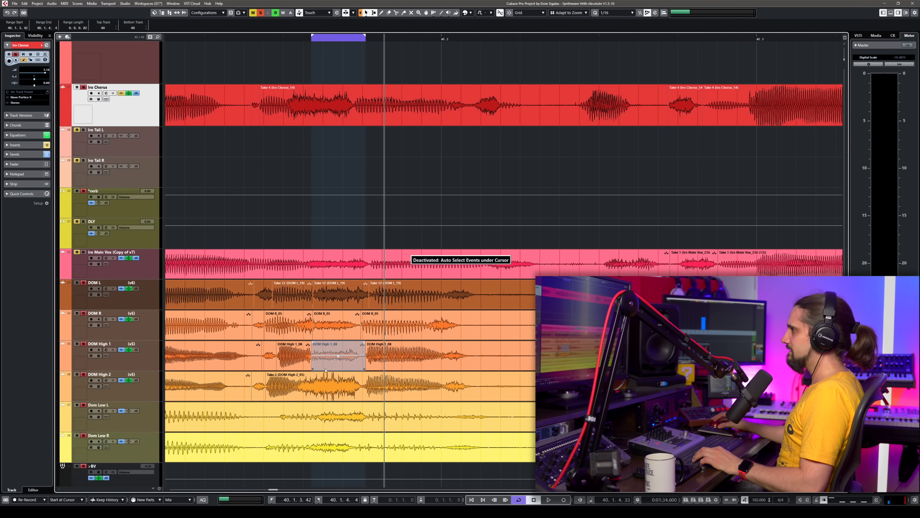
Apply the same De-Ess macro on DOM High 2, Dom Low L and Dom Low R.
drag(307, 380, 365, 384)
key(p)
key(shift+x)
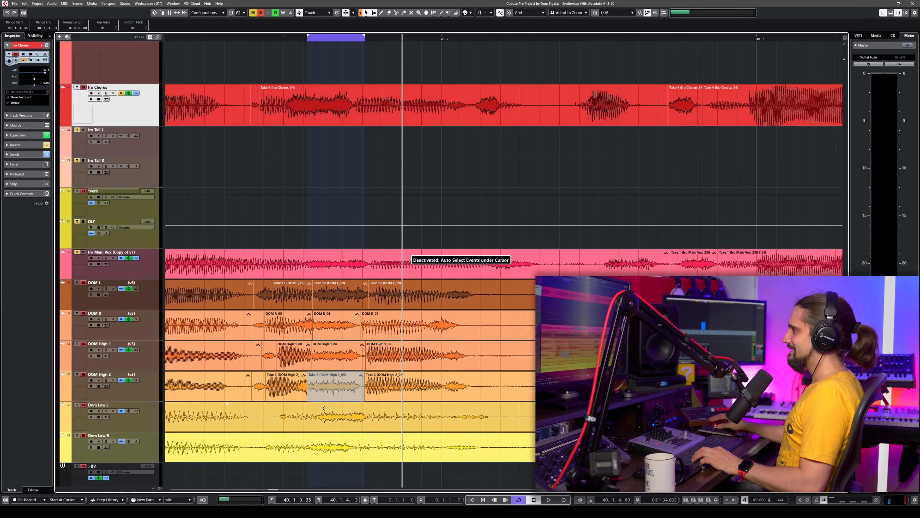
drag(320, 412, 366, 415)
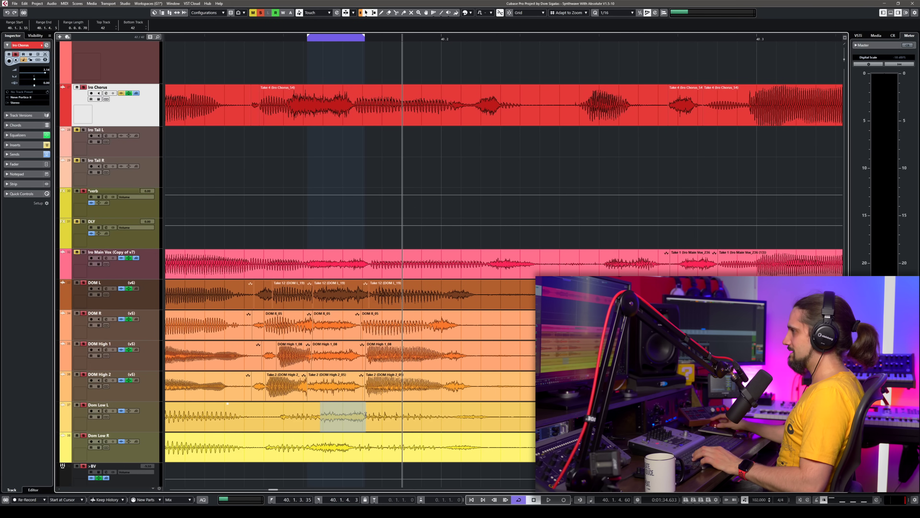
key(p)
key(shift+x)
drag(312, 444, 355, 440)
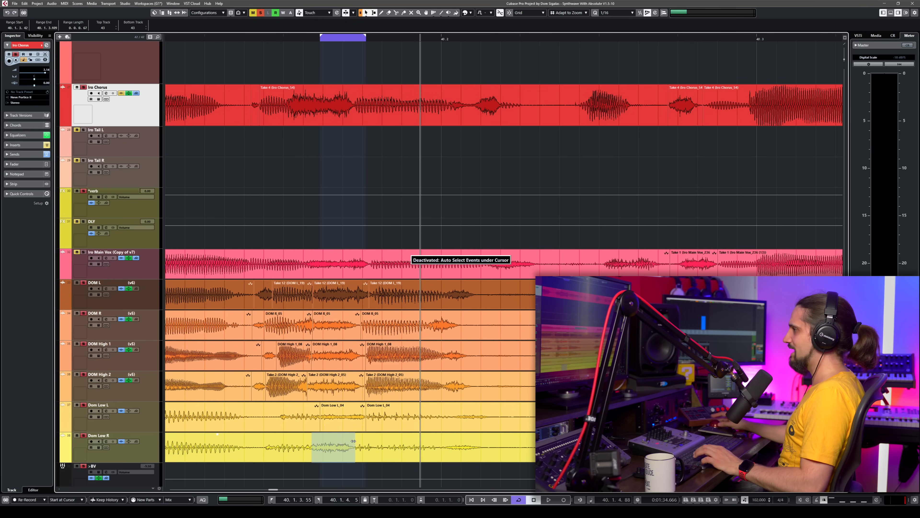
key(p)
key(shift+x)
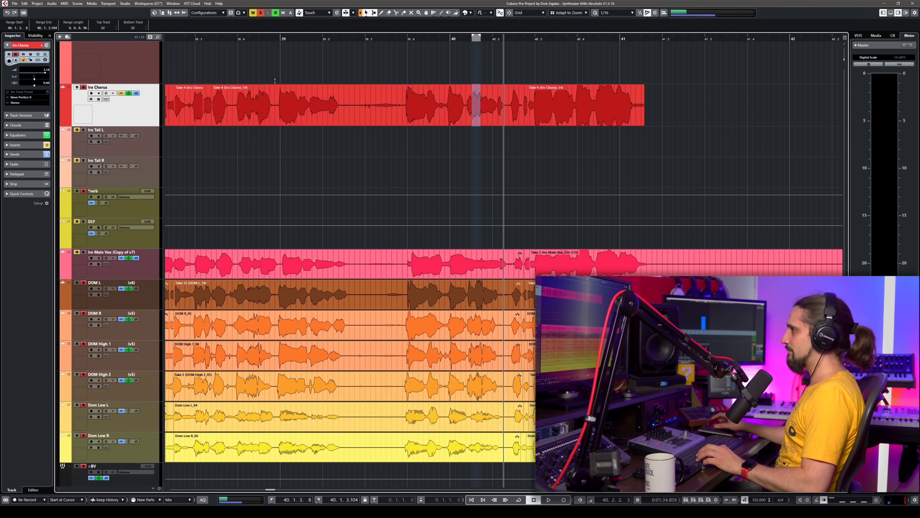
key(g)
key(g)
key(g)
key(g)
key(g)
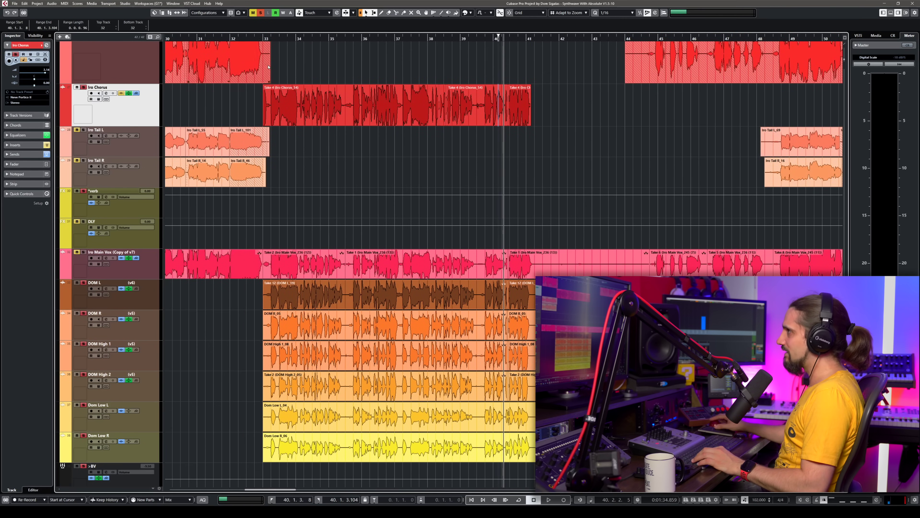
Play the de-essed vocals from bar 37 with bars 34–41 zoomed in.
drag(267, 38, 266, 52)
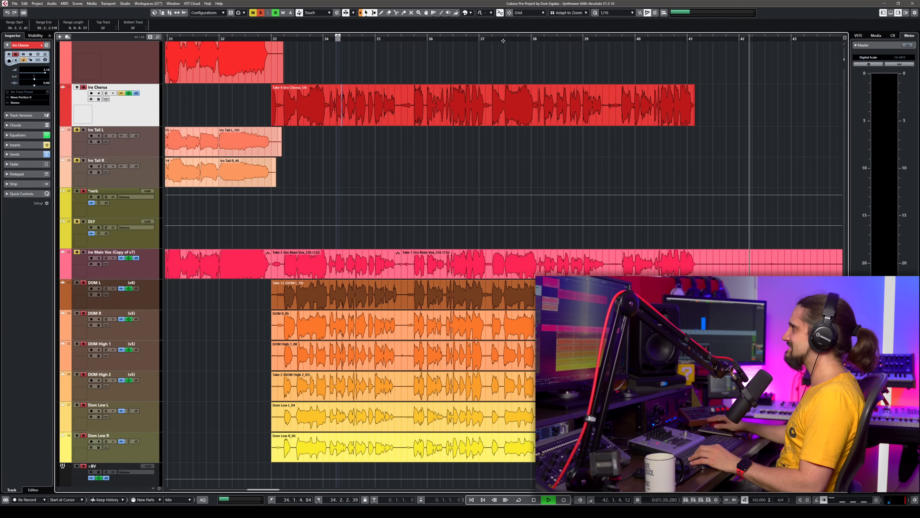
key(space)
click(490, 38)
key(space)
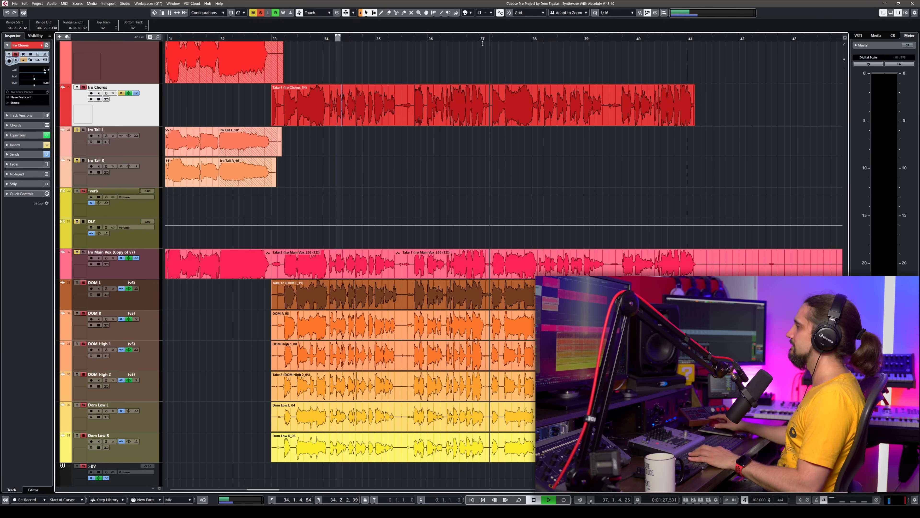
key(h)
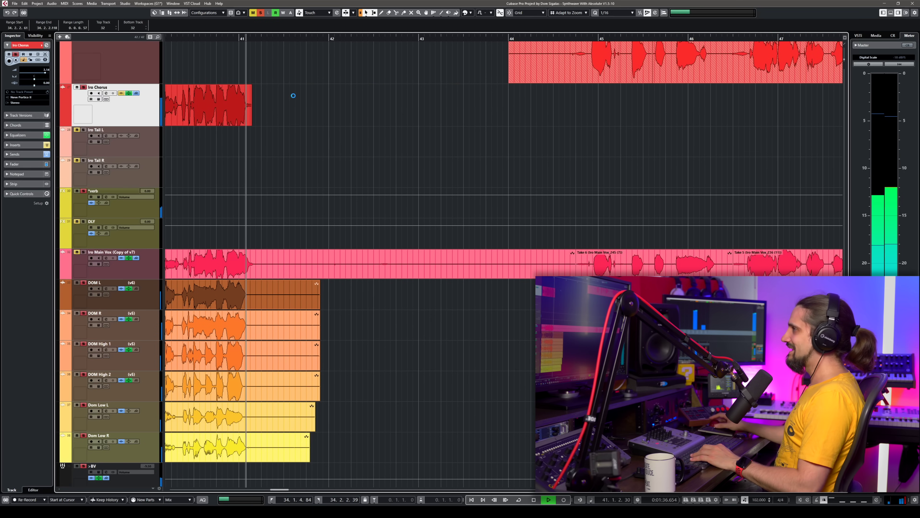
key(space)
key(g)
drag(226, 38, 282, 134)
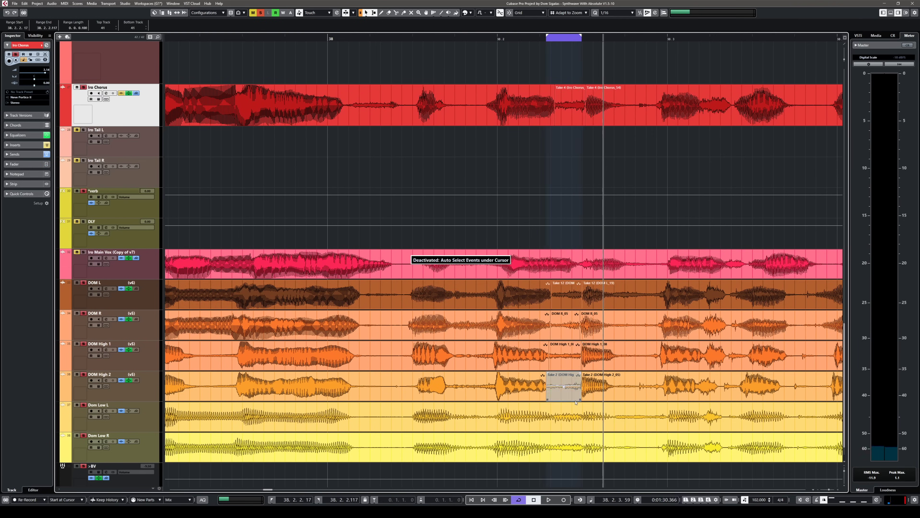
De-ess sibilant ranges on Iro Main Vox through Dom Low R.
drag(577, 264, 587, 265)
drag(674, 264, 748, 265)
drag(330, 417, 403, 417)
drag(676, 294, 761, 294)
drag(681, 443, 758, 443)
key(space)
De-ess the remaining sibilants on Iro Chorus and the backing vocals, then audition the edits.
key(space)
drag(745, 263, 788, 326)
drag(284, 355, 329, 447)
key(space)
key(space)
drag(626, 103, 787, 103)
drag(454, 356, 524, 355)
drag(442, 264, 462, 447)
key(space)
click(553, 39)
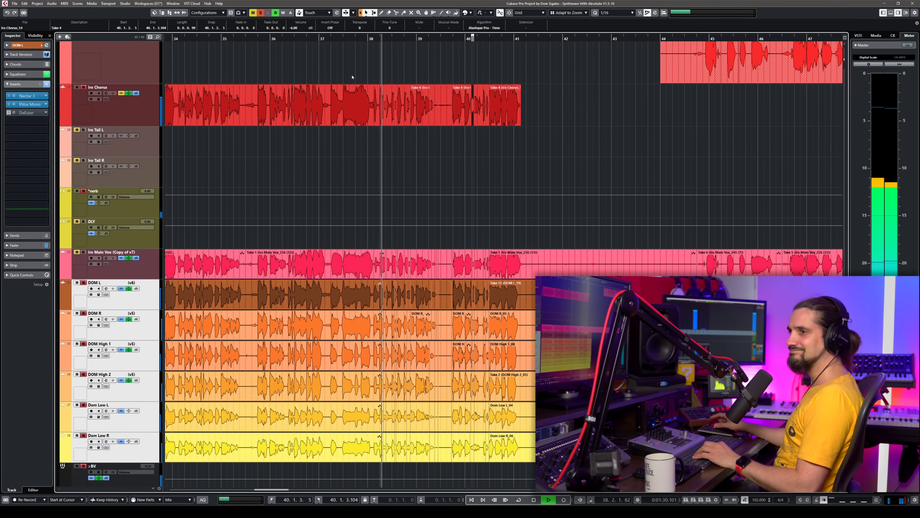
Listen through bars 34–43 and stop just past bar 41.
key(h)
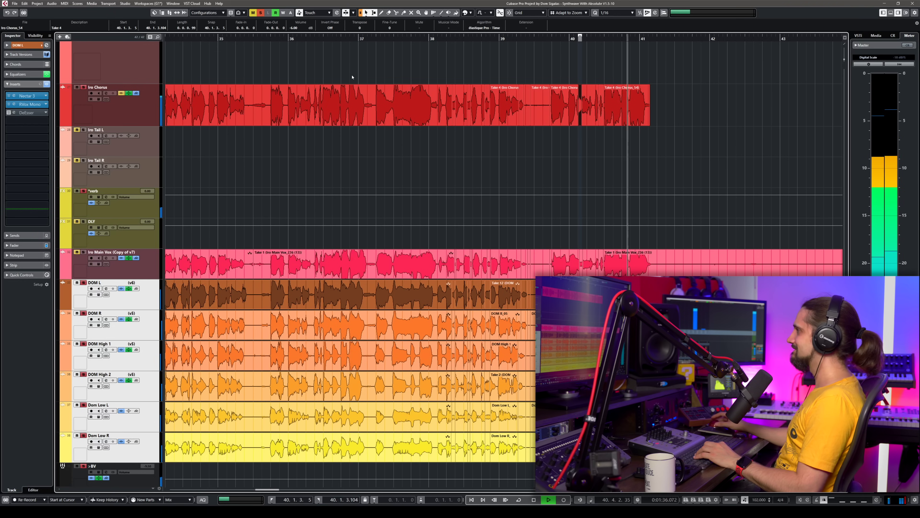
key(space)
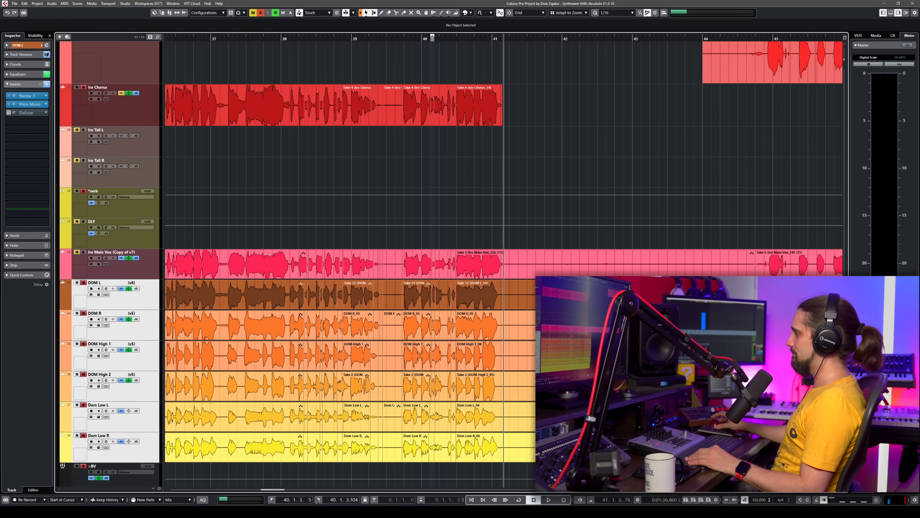
Inspect the edited events on the DOM tracks and Iro Main Vox, then play from bar 37.
drag(572, 450, 291, 103)
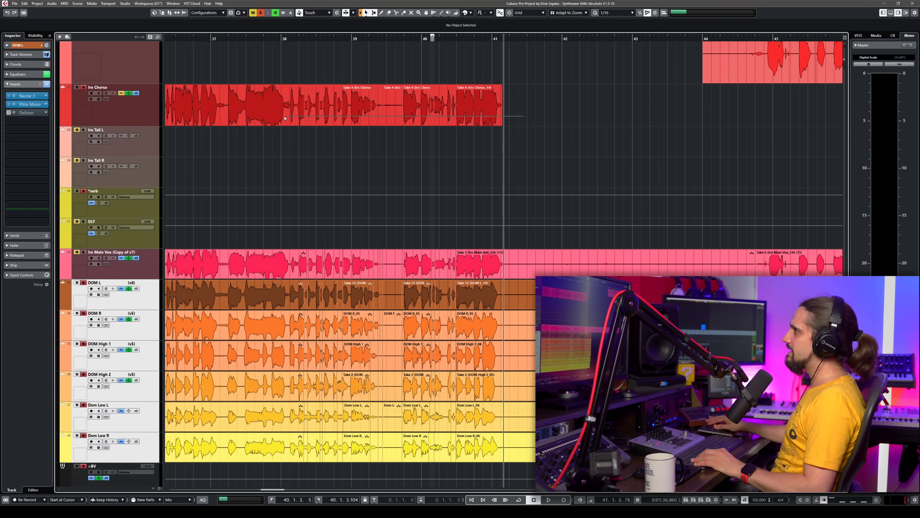
drag(524, 117, 266, 120)
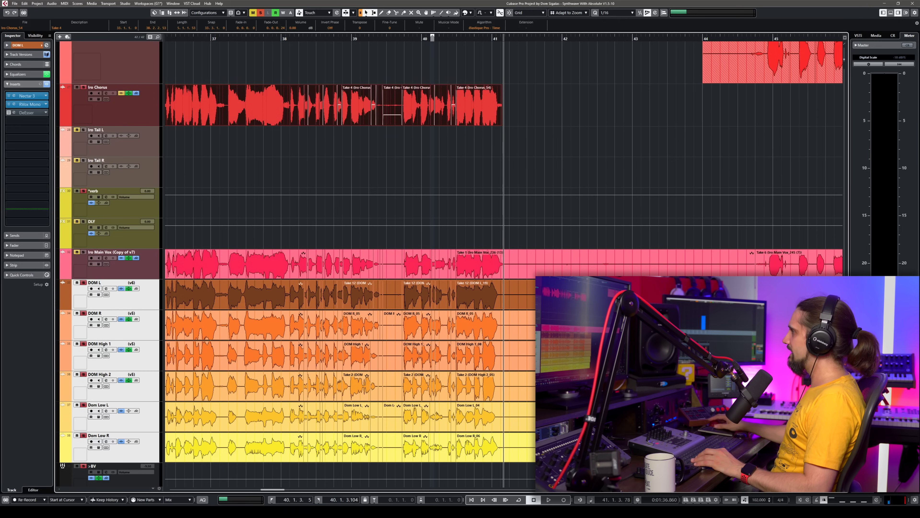
drag(543, 301, 287, 455)
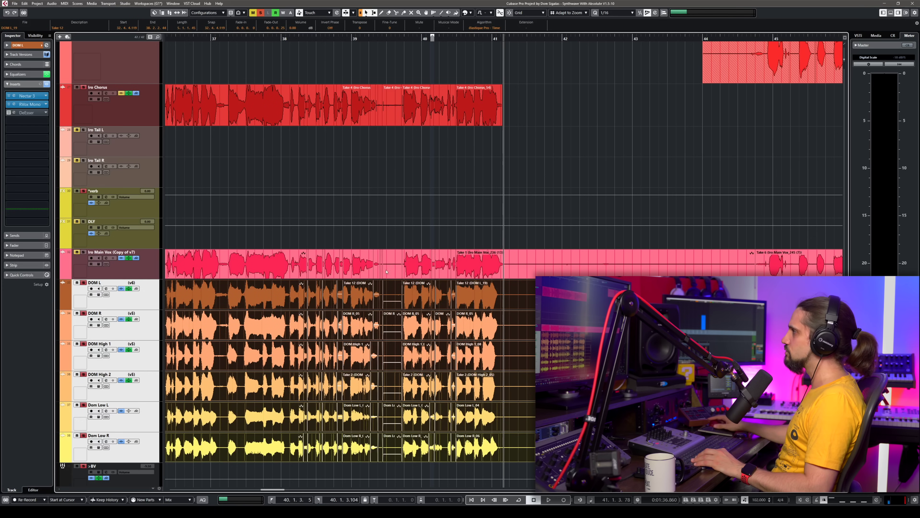
drag(493, 241, 272, 274)
click(220, 39)
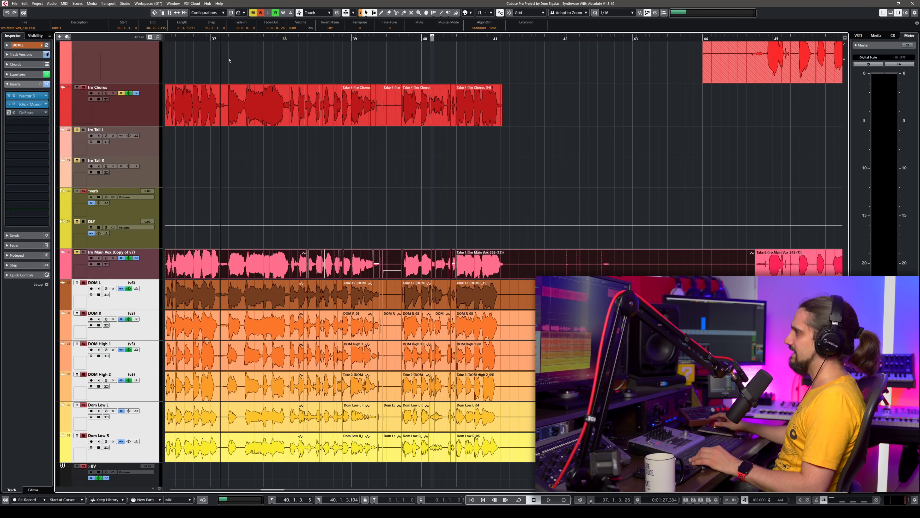
key(space)
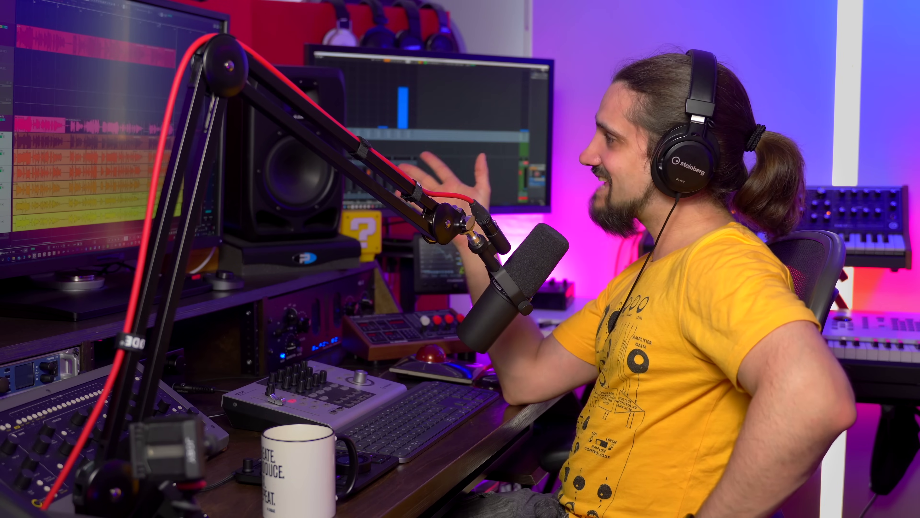